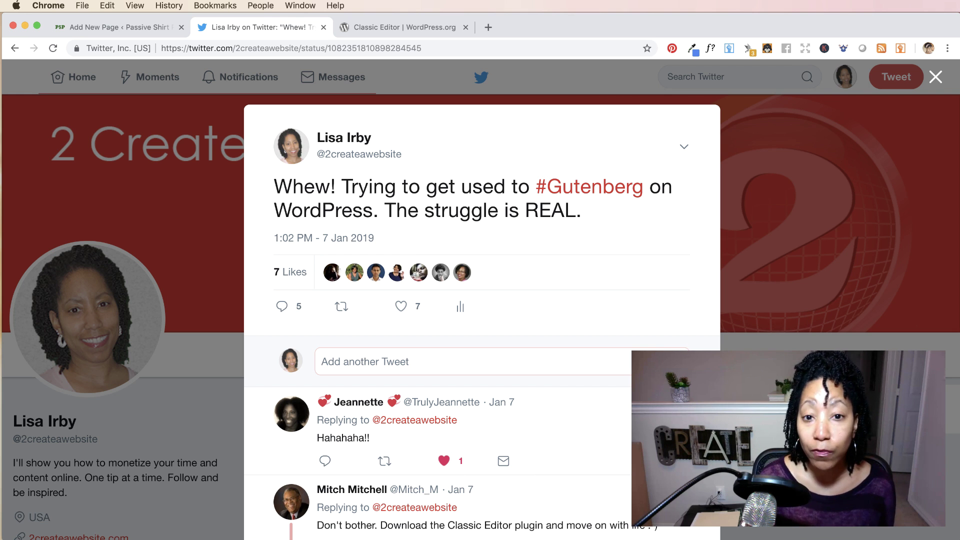
- Go to the Add New Page editor, enter "Title" as the page title and move on to the body
{"action": "left_click", "coordinate": [370, 27]}
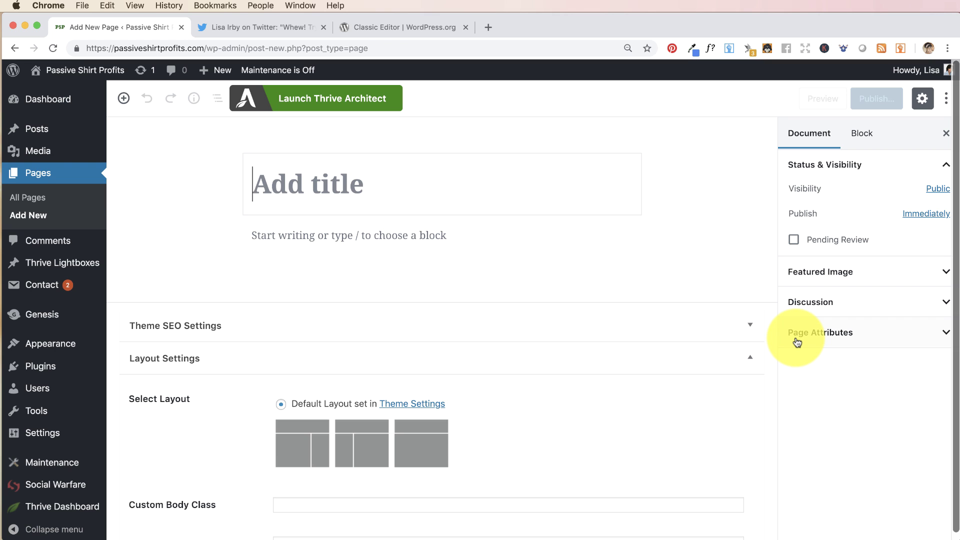
{"action": "left_click", "coordinate": [369, 210]}
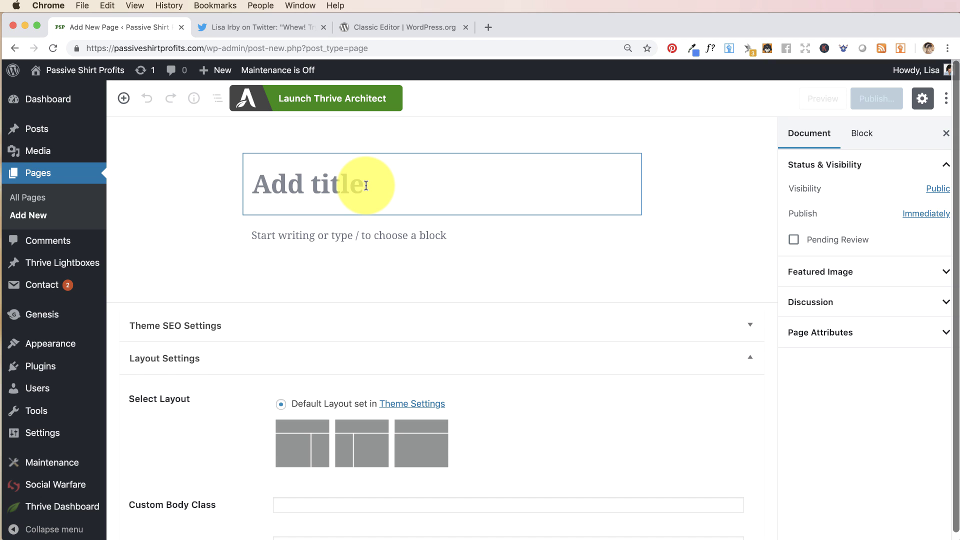
{"action": "type", "text": "T"}
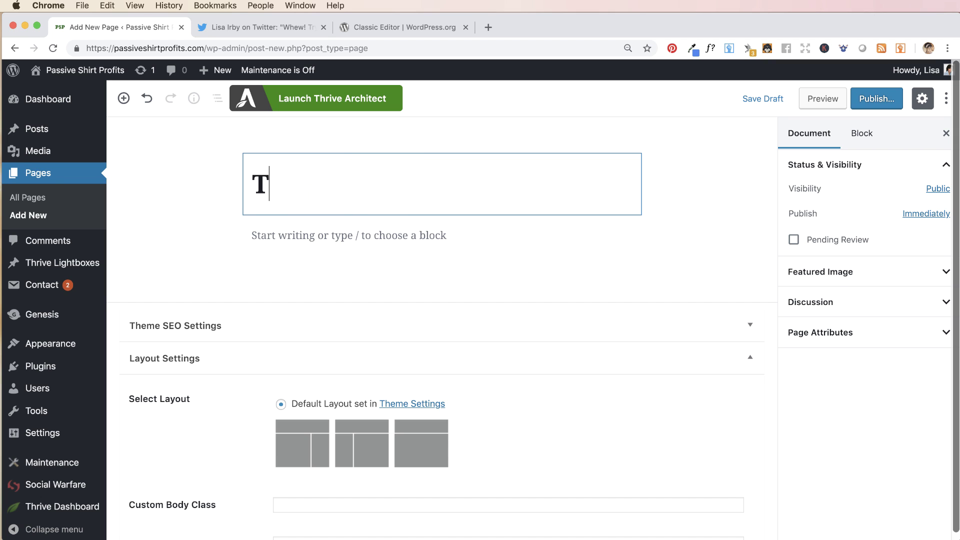
{"action": "type", "text": "itle"}
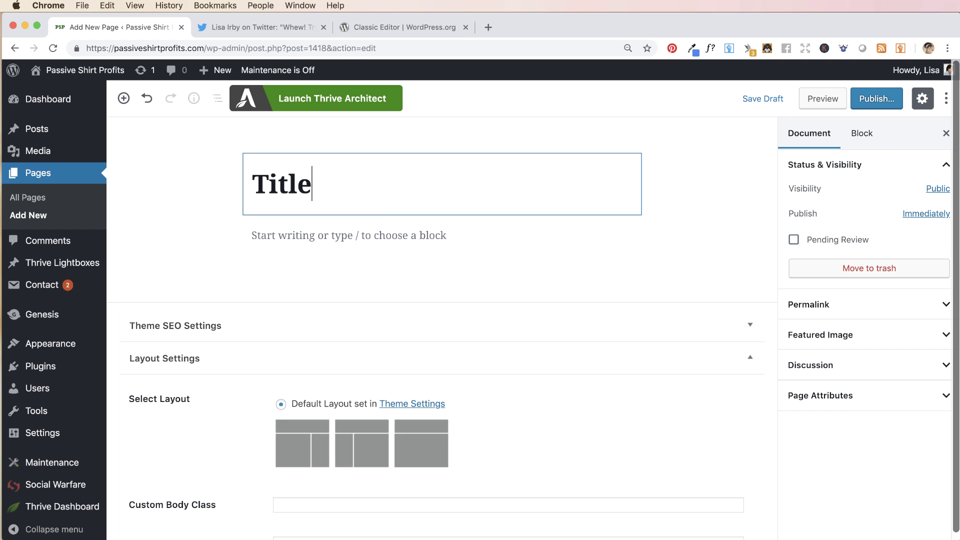
{"action": "key", "text": "Return"}
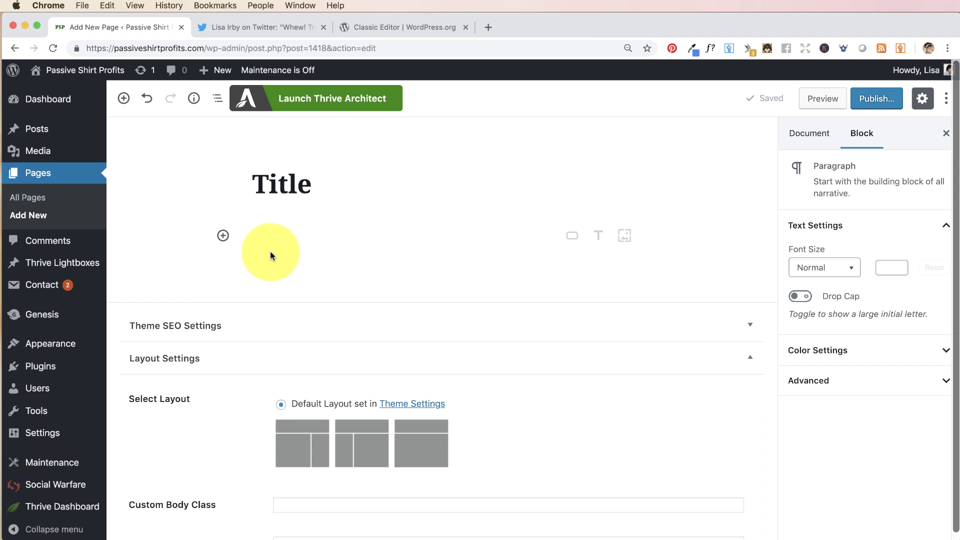
- Write six separate paragraphs in the page body: "One", "Two", "Three", "Four", "Six" and "Five"
{"action": "type", "text": "One"}
{"action": "key", "text": "Return"}
{"action": "type", "text": "Two"}
{"action": "key", "text": "Return"}
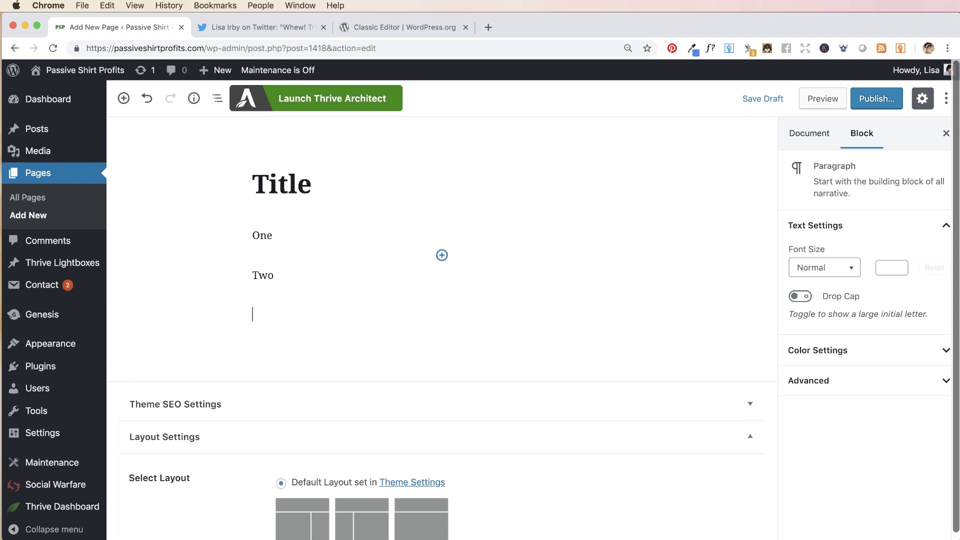
{"action": "type", "text": "Three"}
{"action": "key", "text": "Return"}
{"action": "type", "text": "Four"}
{"action": "key", "text": "Return"}
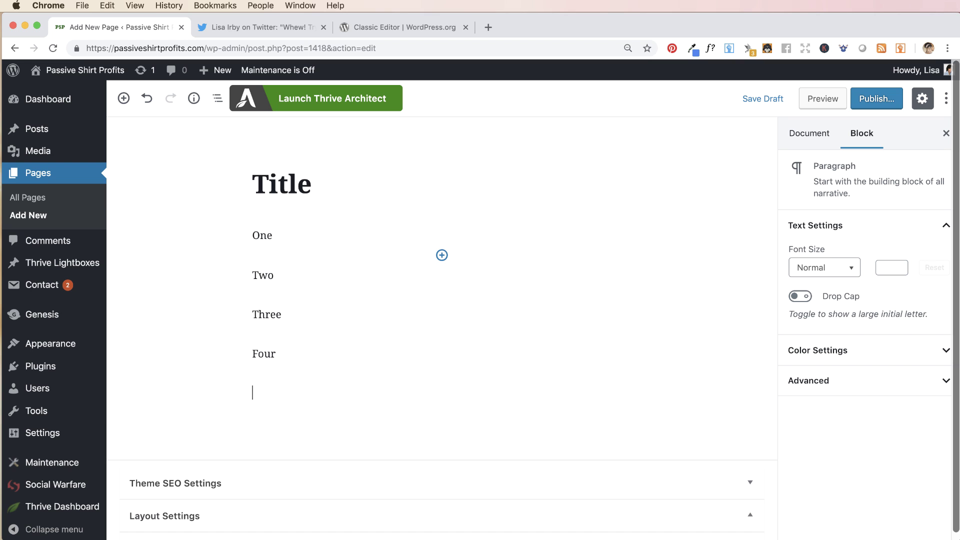
{"action": "type", "text": "Six"}
{"action": "key", "text": "Return"}
{"action": "type", "text": "Five"}
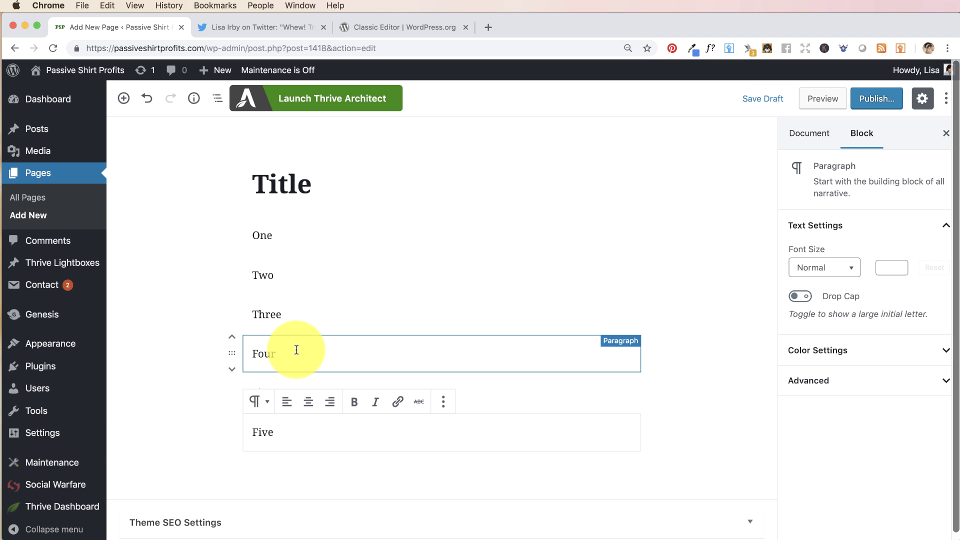
{"action": "scroll", "coordinate": [320, 347], "scroll_direction": "down", "scroll_amount": 1}
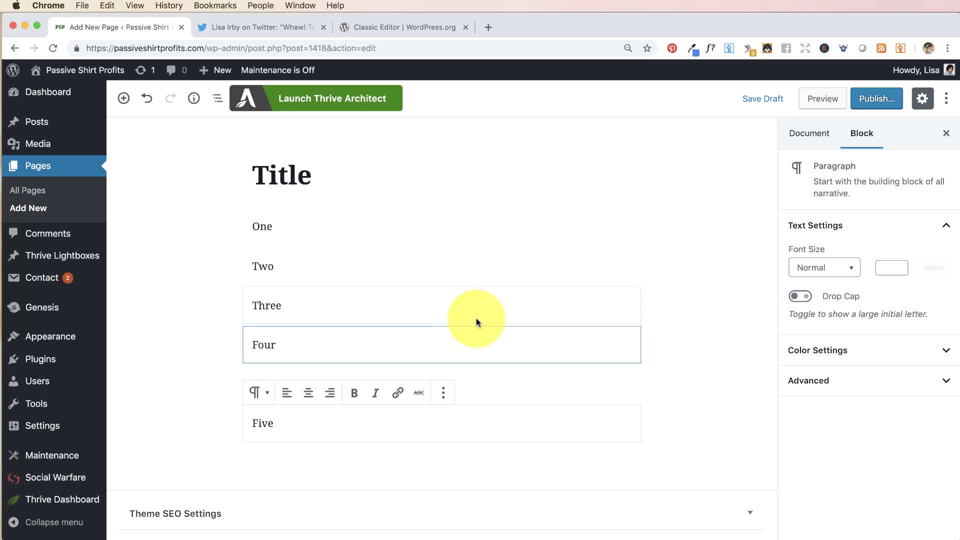
- Try transforming the "One" paragraph into a heading and turn it back into a paragraph
{"action": "left_click", "coordinate": [288, 225]}
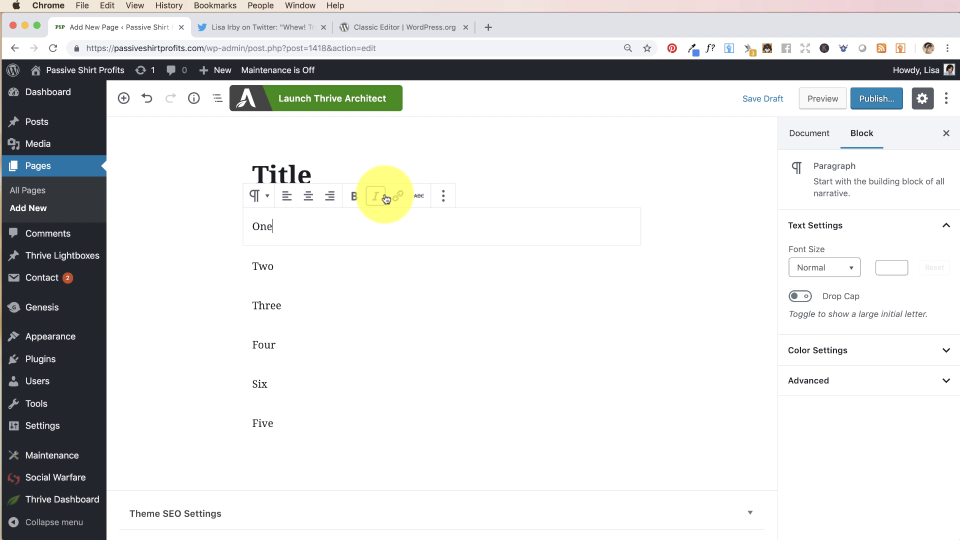
{"action": "left_click", "coordinate": [266, 197]}
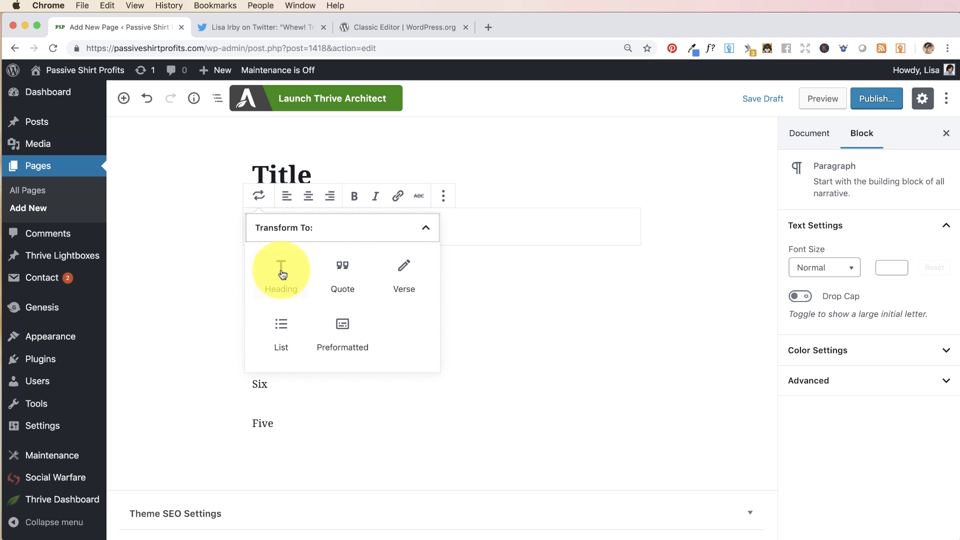
{"action": "left_click", "coordinate": [281, 270]}
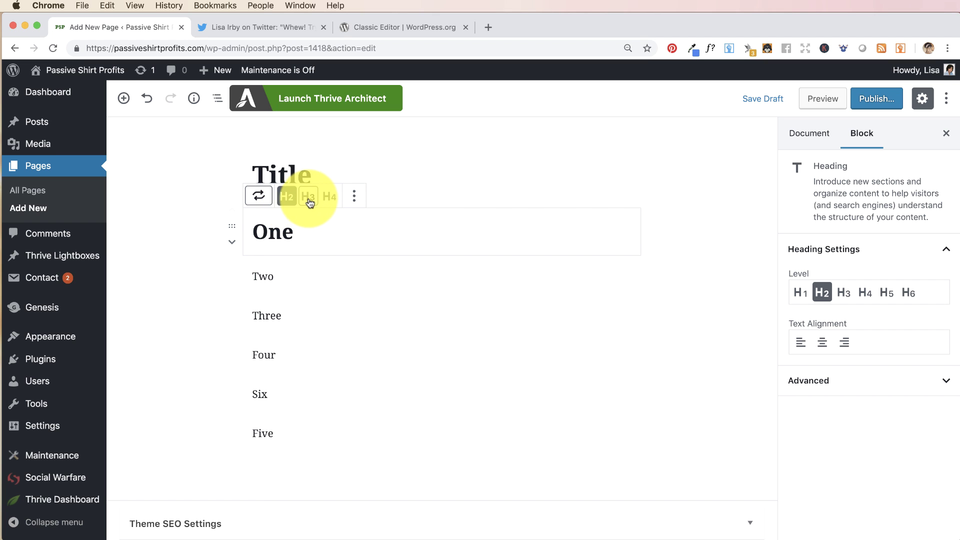
{"action": "left_click", "coordinate": [258, 195]}
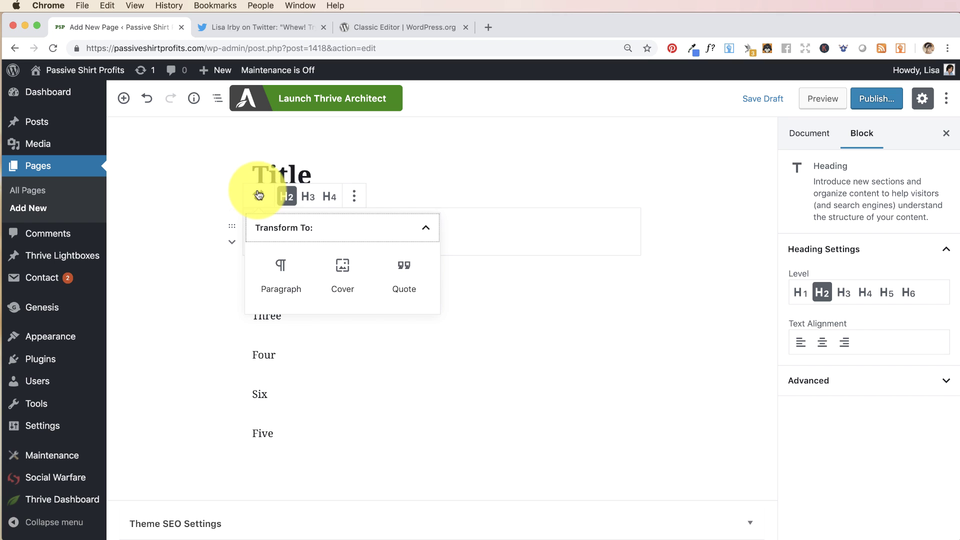
{"action": "left_click", "coordinate": [279, 267]}
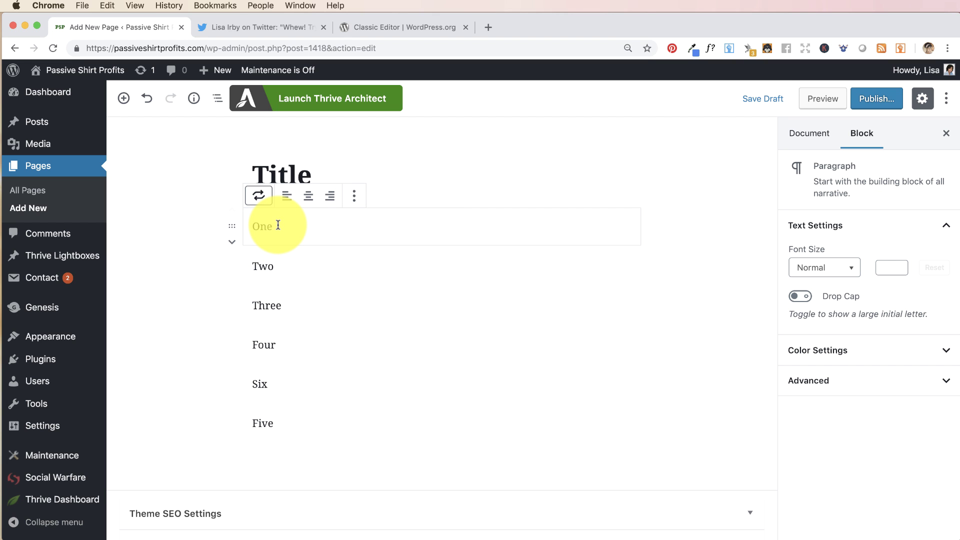
- Try centre alignment on the "One" paragraph and align it right instead
{"action": "left_click", "coordinate": [308, 196]}
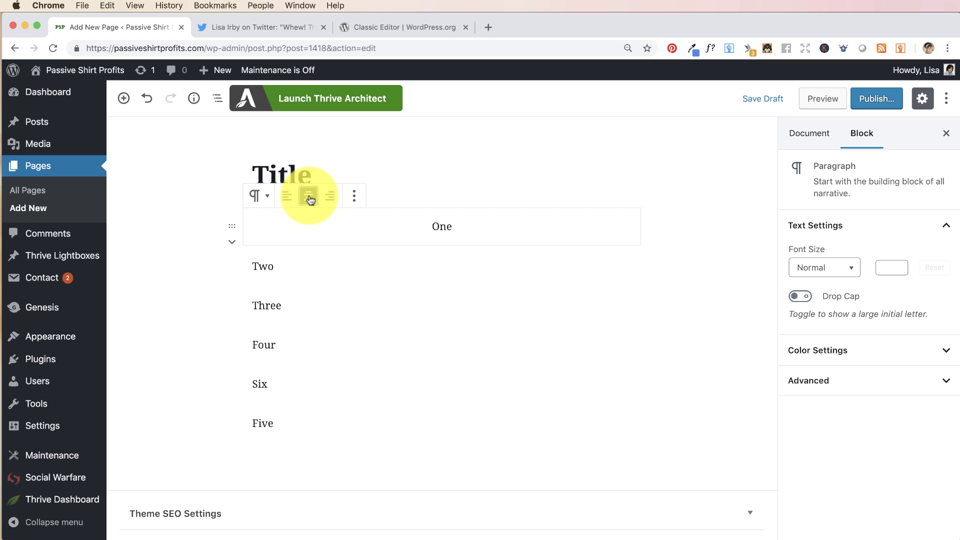
{"action": "left_click", "coordinate": [335, 199]}
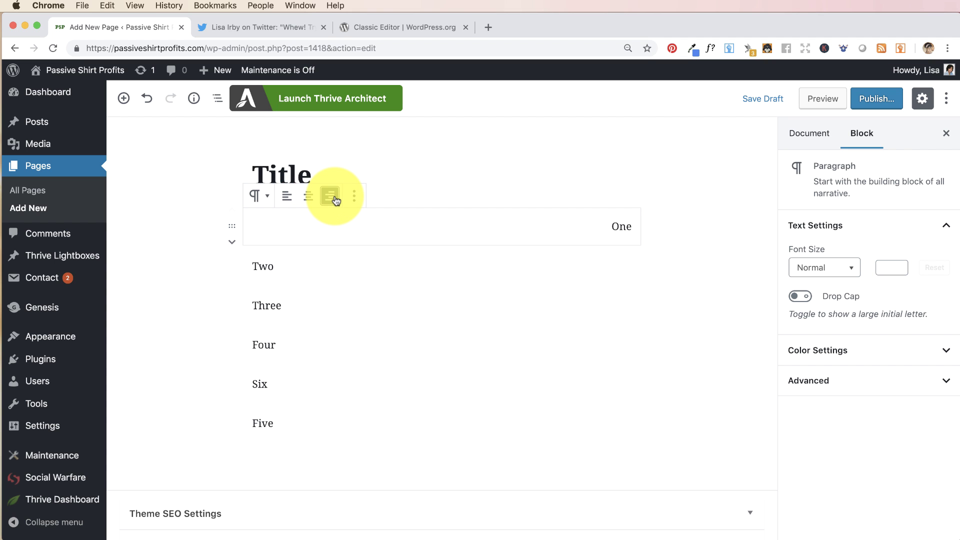
- Set the font size of the "One" paragraph to Huge and turn on its drop cap
{"action": "scroll", "coordinate": [550, 223], "scroll_direction": "up", "scroll_amount": 1}
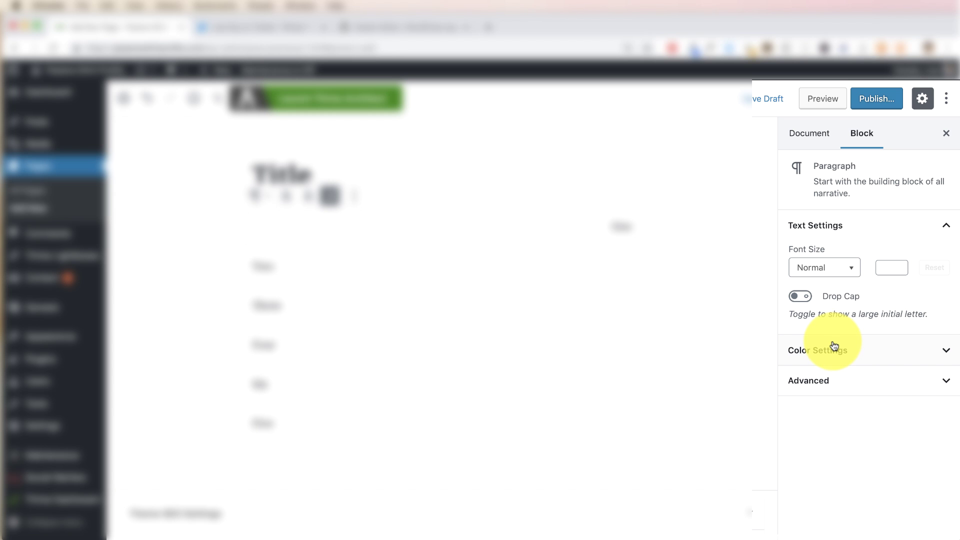
{"action": "left_click", "coordinate": [853, 271]}
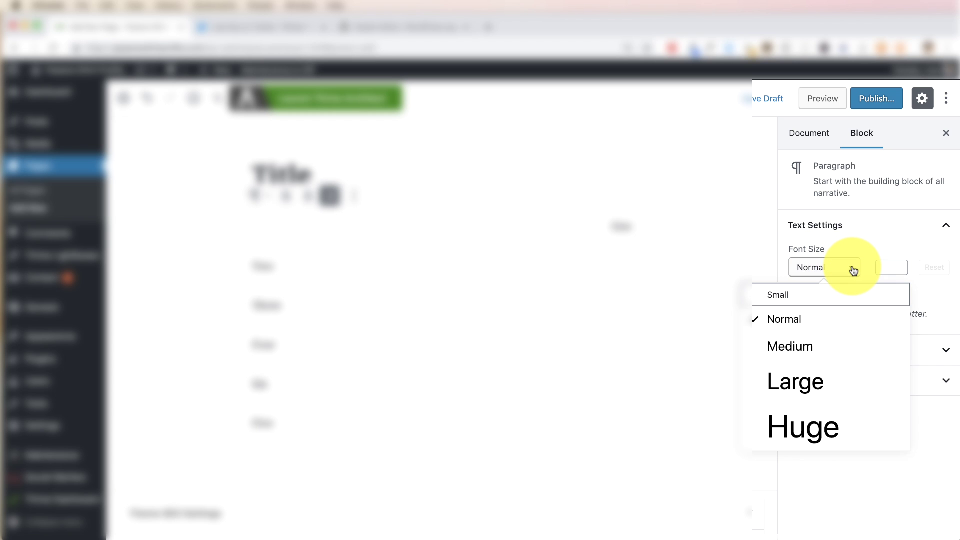
{"action": "left_click", "coordinate": [817, 343]}
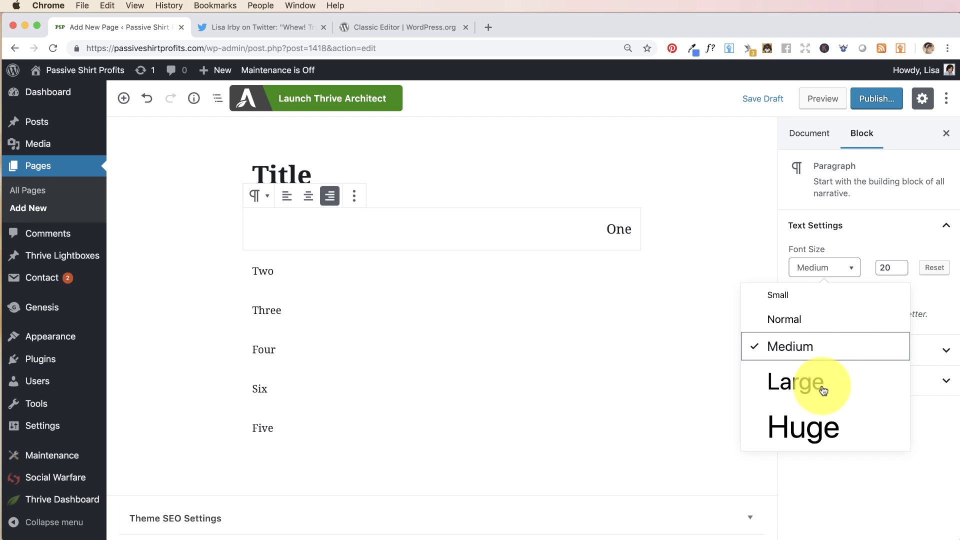
{"action": "left_click", "coordinate": [813, 433]}
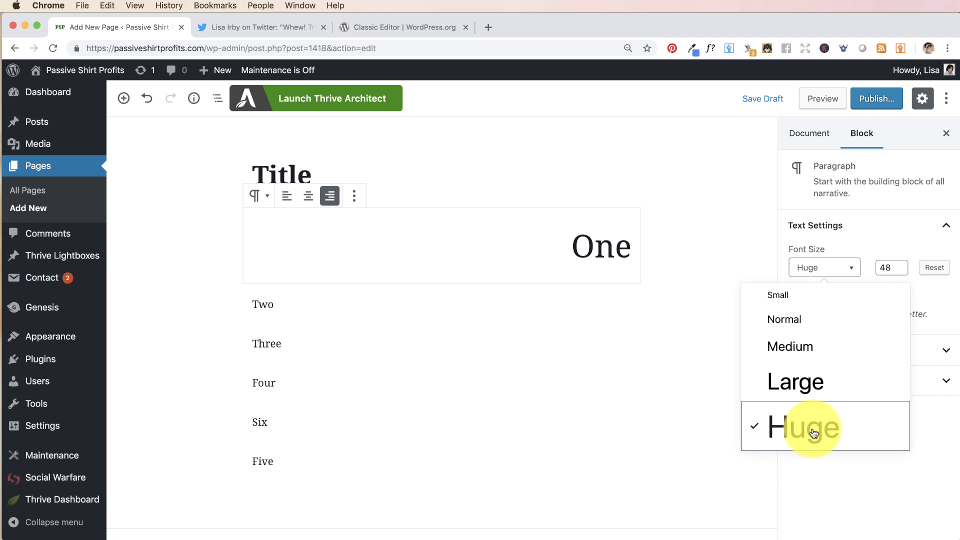
{"action": "left_click", "coordinate": [861, 253]}
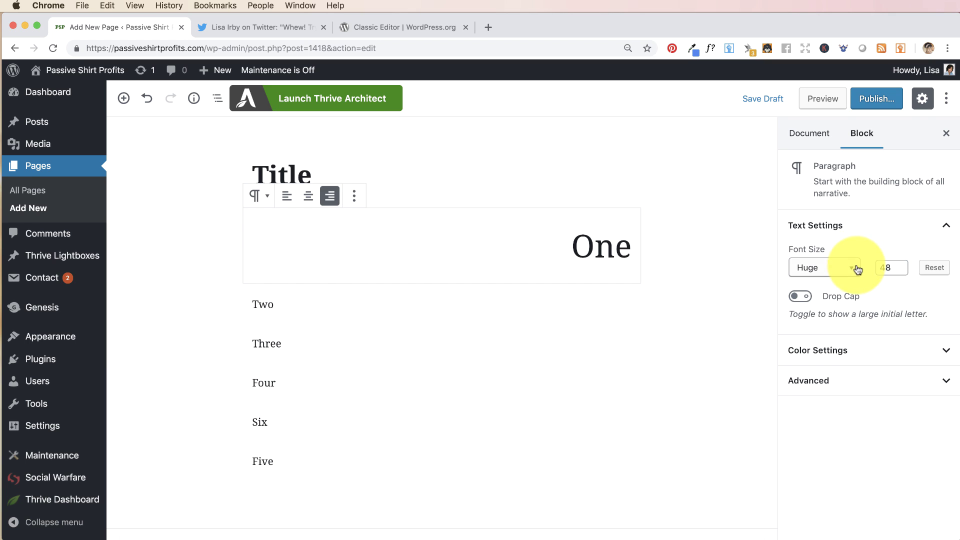
{"action": "left_click", "coordinate": [799, 297]}
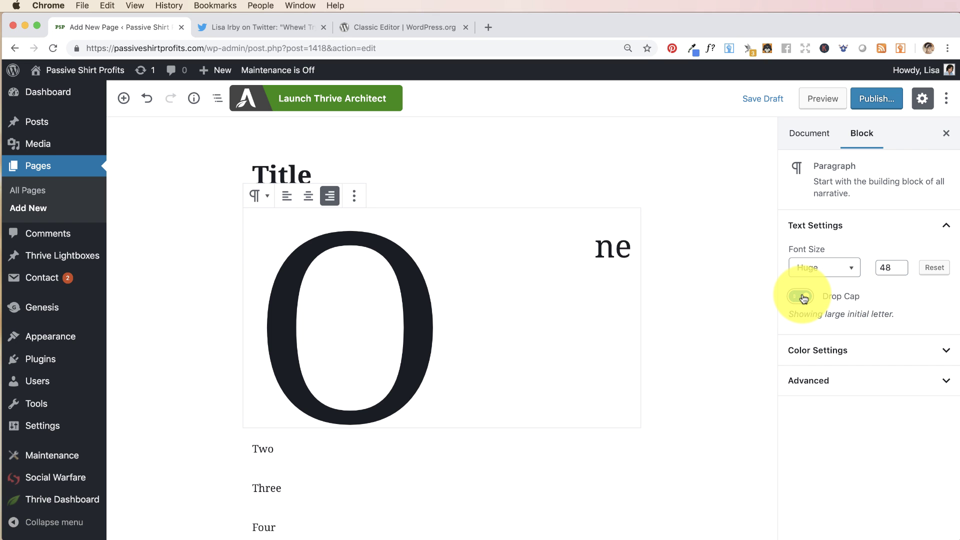
- Give the "One" paragraph a red background colour and a pink text colour
{"action": "left_click", "coordinate": [835, 350]}
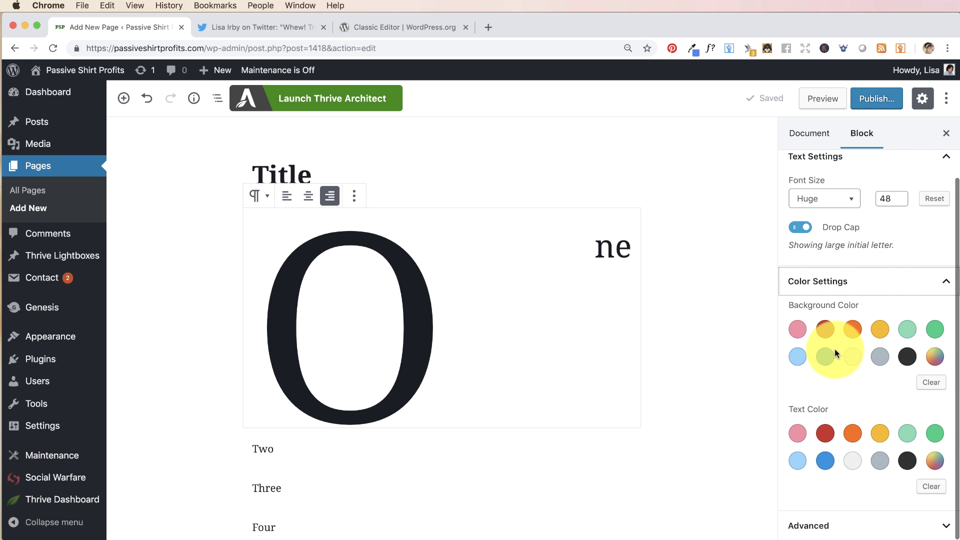
{"action": "left_click", "coordinate": [825, 329]}
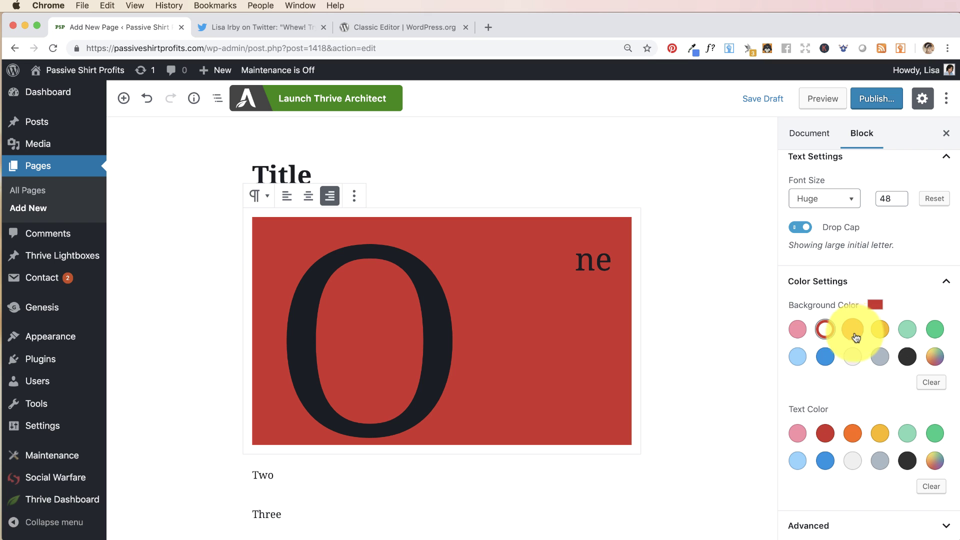
{"action": "left_click", "coordinate": [797, 433]}
{"action": "scroll", "coordinate": [821, 431], "scroll_direction": "down", "scroll_amount": 3}
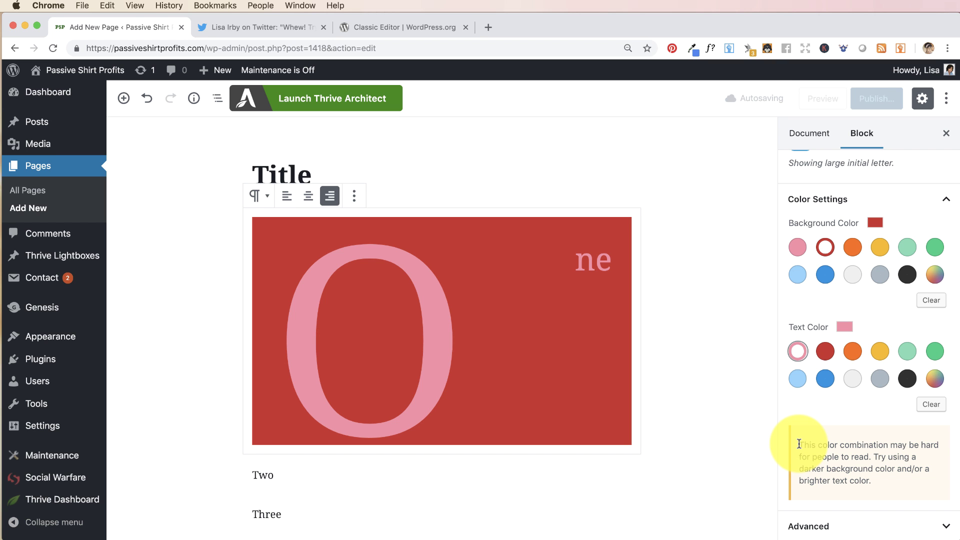
{"action": "scroll", "coordinate": [818, 406], "scroll_direction": "down", "scroll_amount": 1}
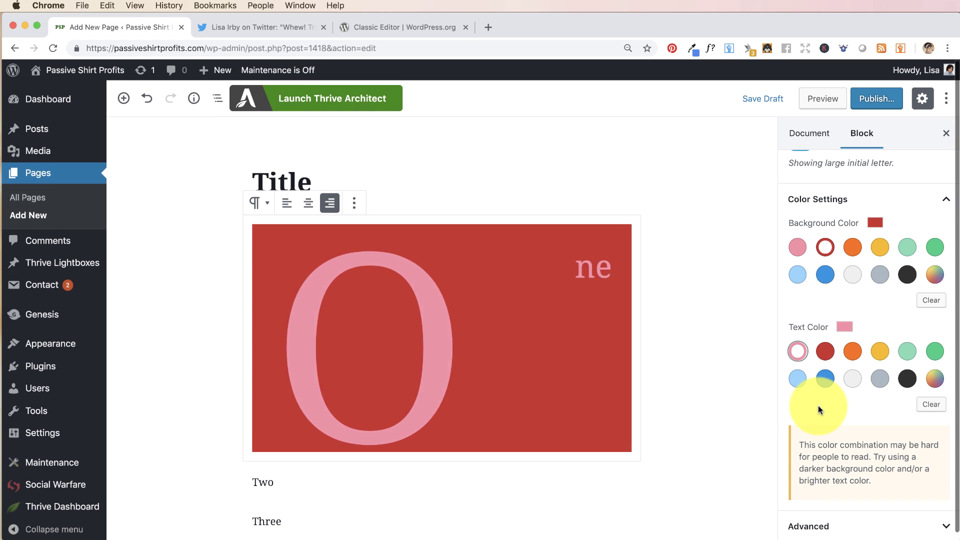
{"action": "scroll", "coordinate": [818, 406], "scroll_direction": "up", "scroll_amount": 1}
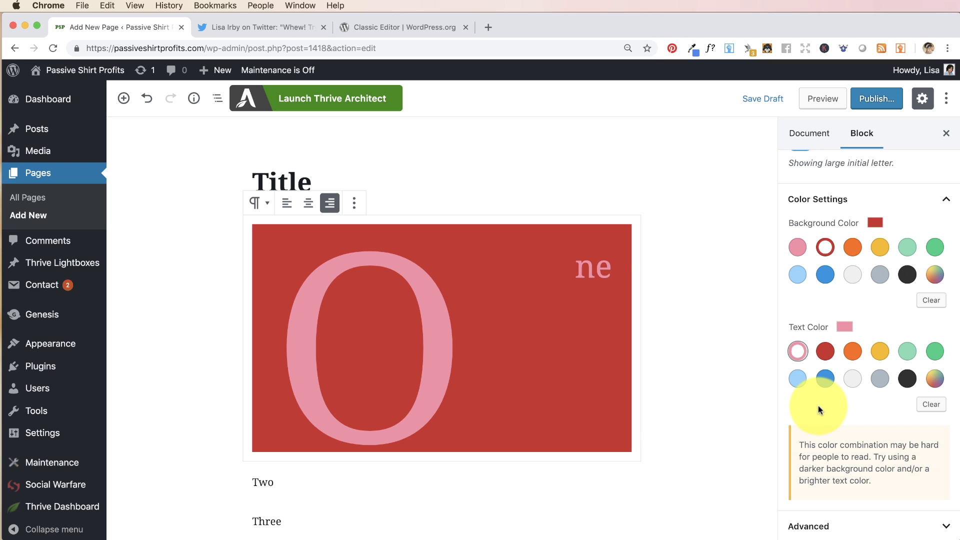
- Move the "Five" paragraph up so that it comes before "Six", and undo any extra block change
{"action": "scroll", "coordinate": [657, 256], "scroll_direction": "down", "scroll_amount": 3}
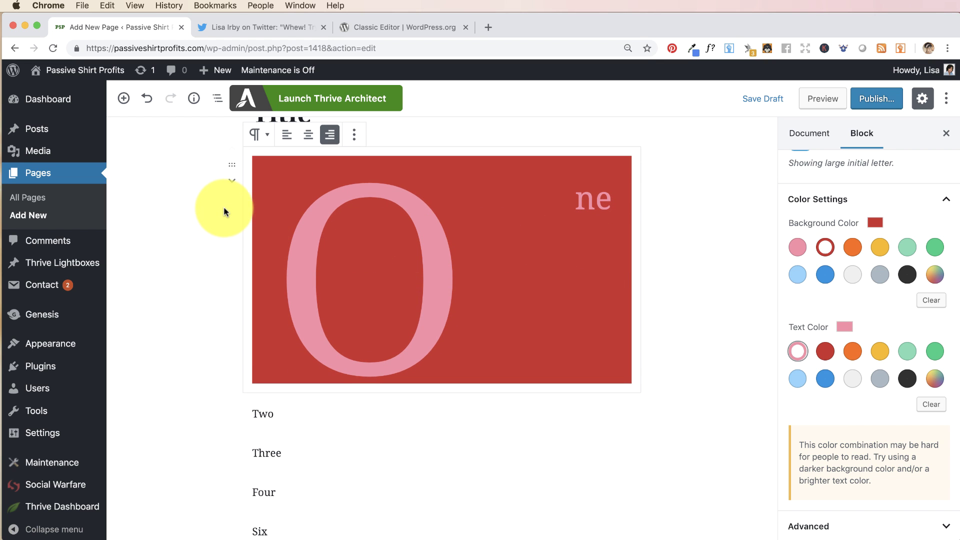
{"action": "scroll", "coordinate": [224, 211], "scroll_direction": "down", "scroll_amount": 1}
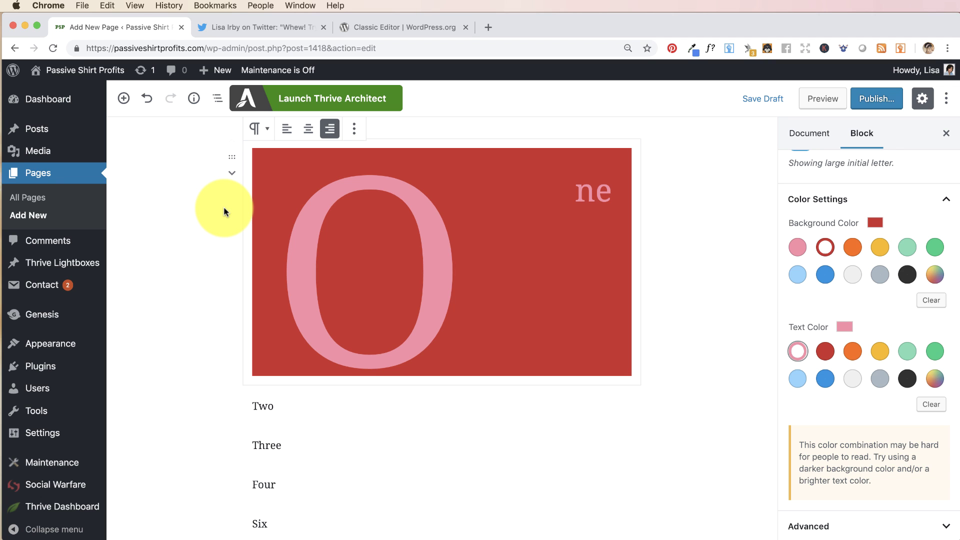
{"action": "scroll", "coordinate": [223, 211], "scroll_direction": "down", "scroll_amount": 5}
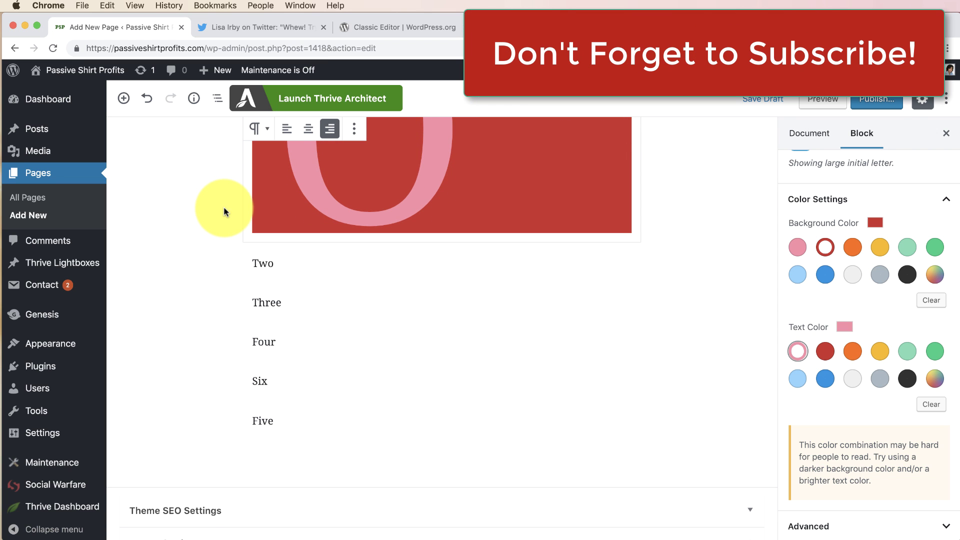
{"action": "scroll", "coordinate": [223, 211], "scroll_direction": "down", "scroll_amount": 1}
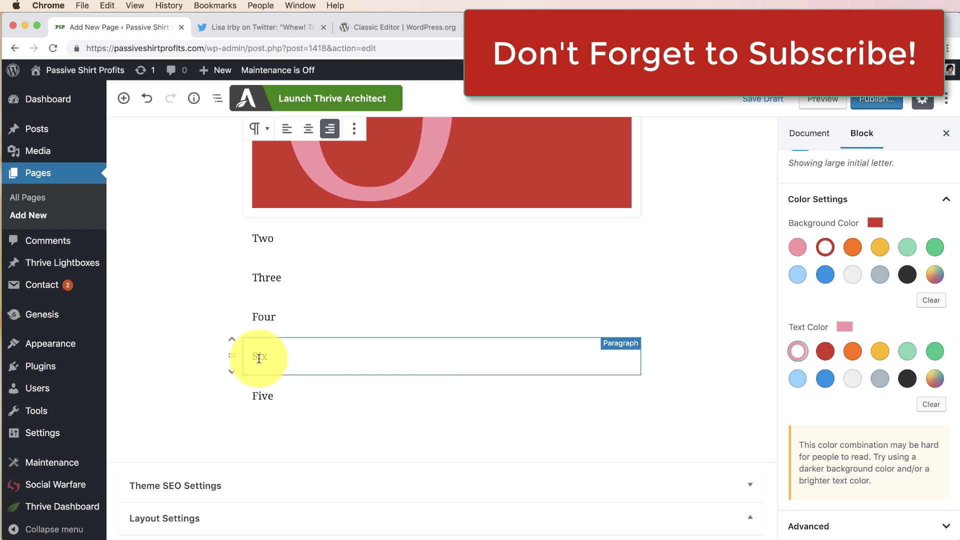
{"action": "left_click", "coordinate": [232, 383]}
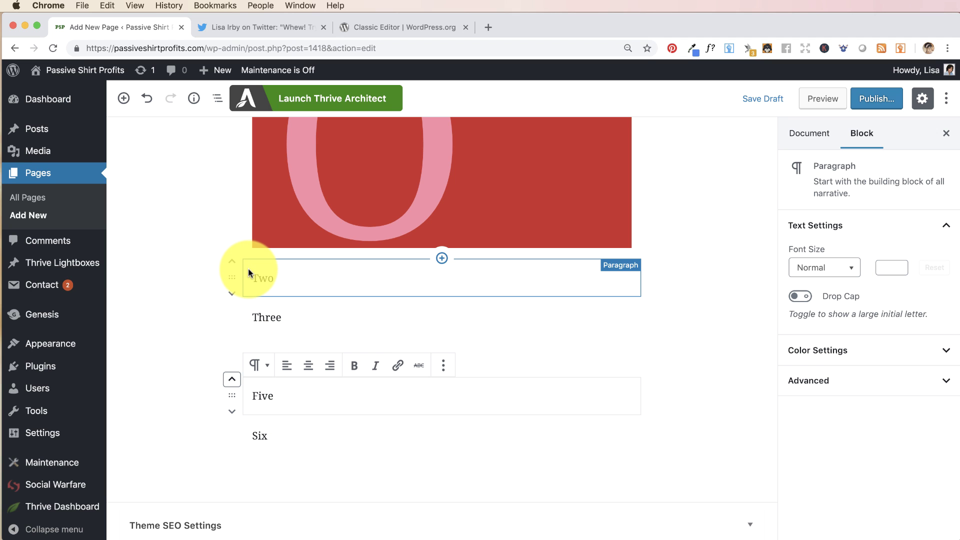
{"action": "key", "text": "super+z"}
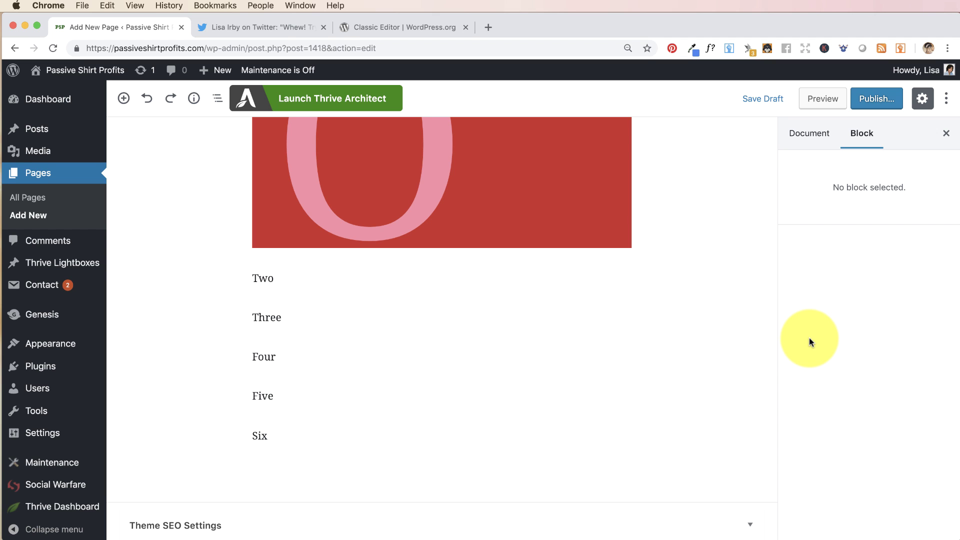
- Add a Classic block below the "Six" paragraph and enter "Text" in it
{"action": "left_click", "coordinate": [317, 435]}
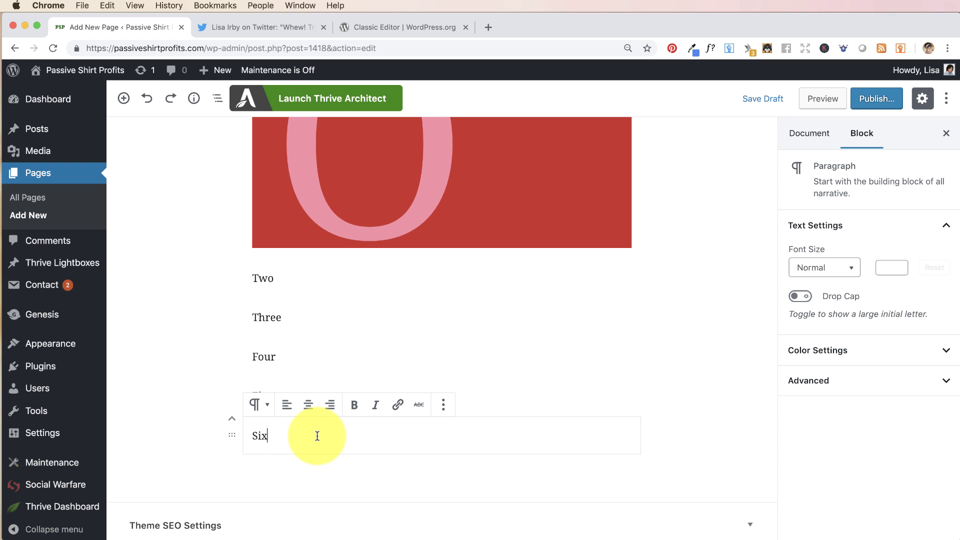
{"action": "key", "text": "Return"}
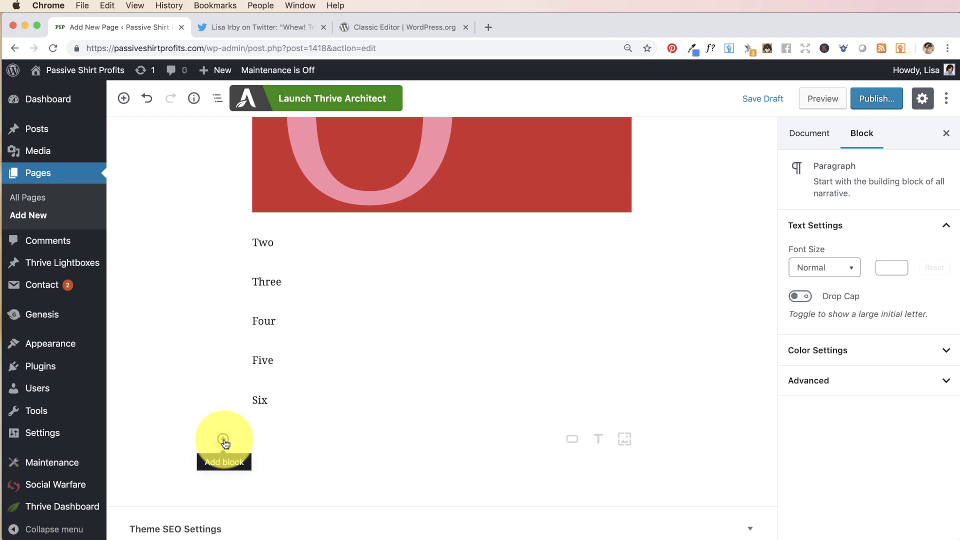
{"action": "left_click", "coordinate": [223, 440]}
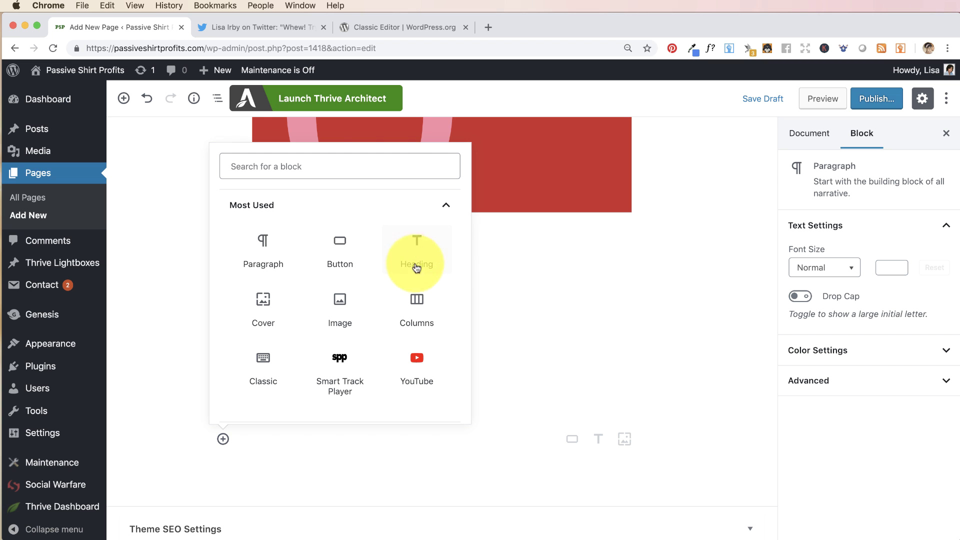
{"action": "scroll", "coordinate": [353, 317], "scroll_direction": "down", "scroll_amount": 5}
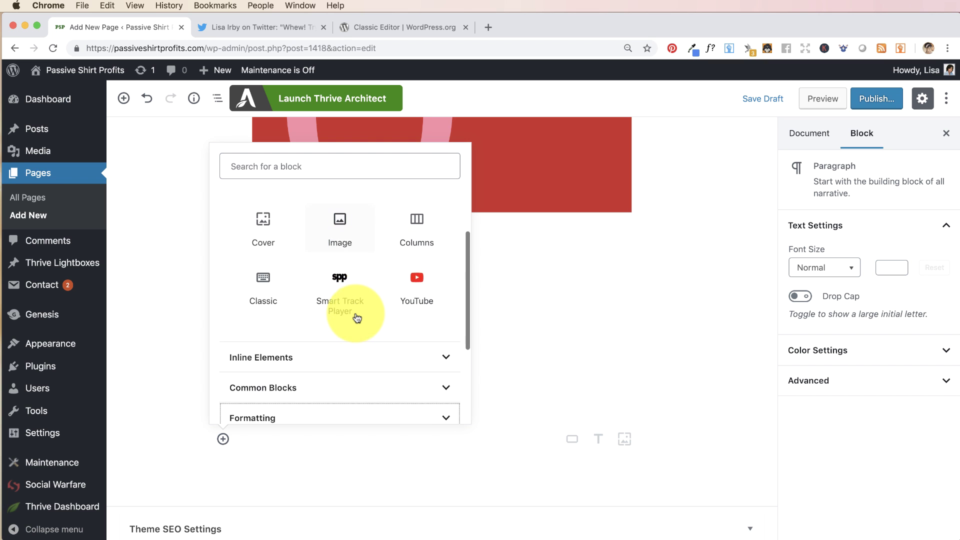
{"action": "scroll", "coordinate": [356, 318], "scroll_direction": "down", "scroll_amount": 3}
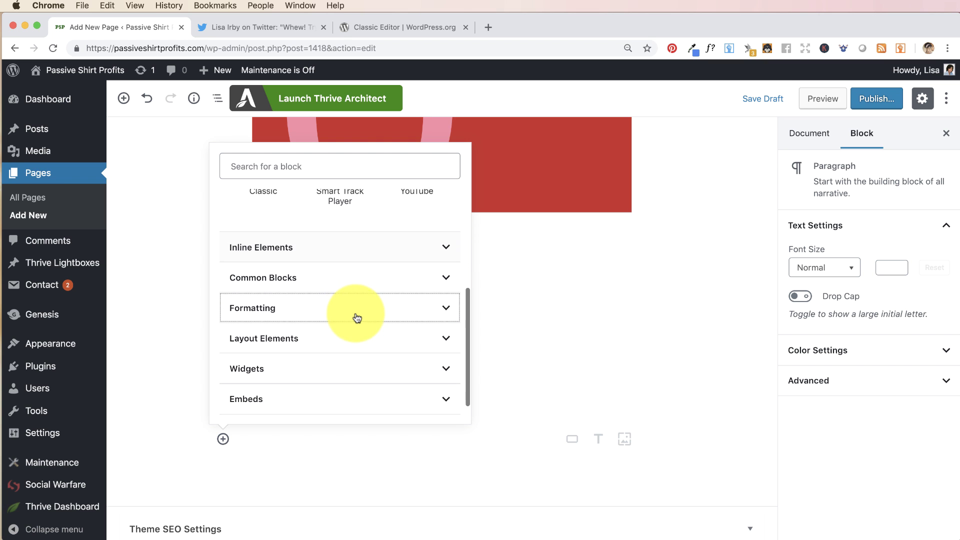
{"action": "left_click", "coordinate": [445, 305]}
{"action": "left_click", "coordinate": [263, 258]}
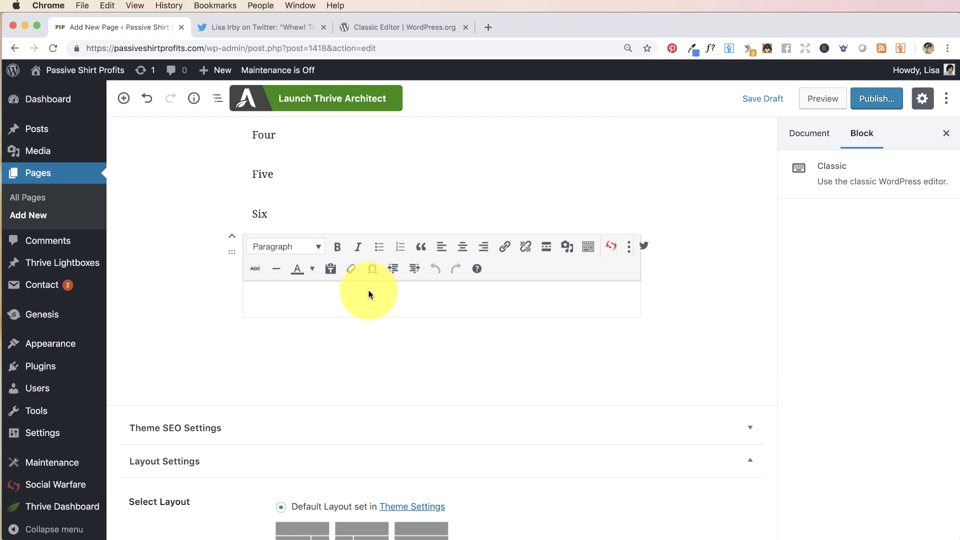
{"action": "type", "text": "Text"}
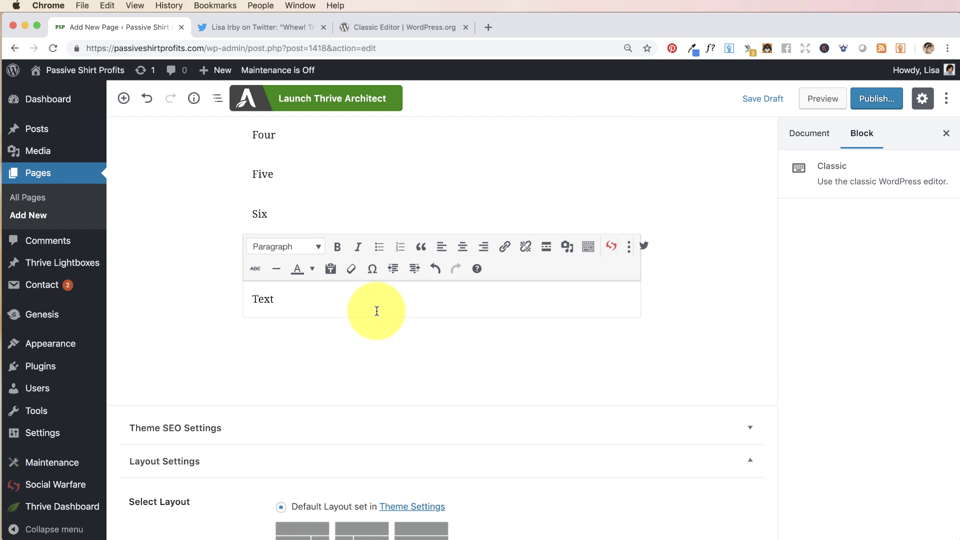
- Make the word "Text" in the Classic block bold and italic and turn it into a bulleted list item
{"action": "key", "text": "super+a"}
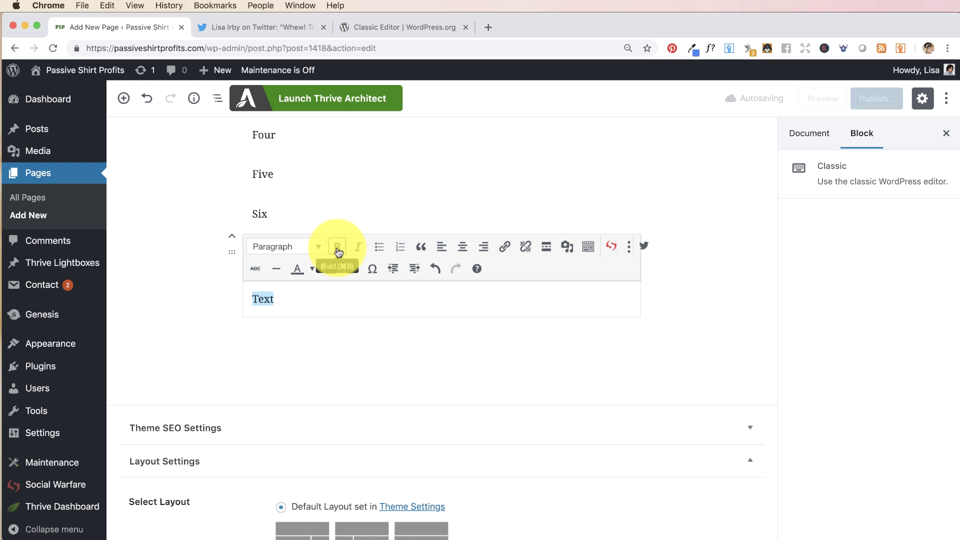
{"action": "left_click", "coordinate": [337, 247]}
{"action": "left_click", "coordinate": [358, 247]}
{"action": "left_click", "coordinate": [386, 250]}
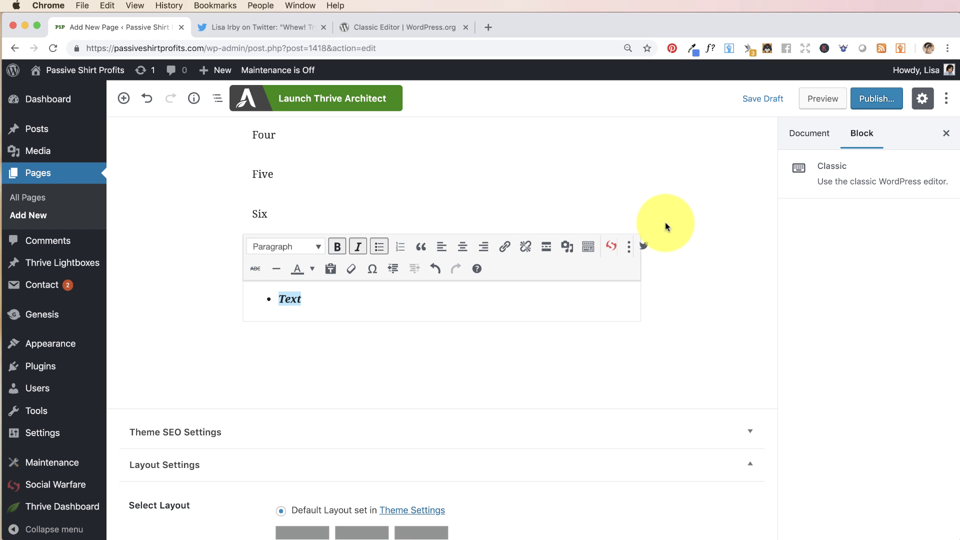
- Remove the "Two" paragraph block from the page
{"action": "scroll", "coordinate": [665, 222], "scroll_direction": "up", "scroll_amount": 5}
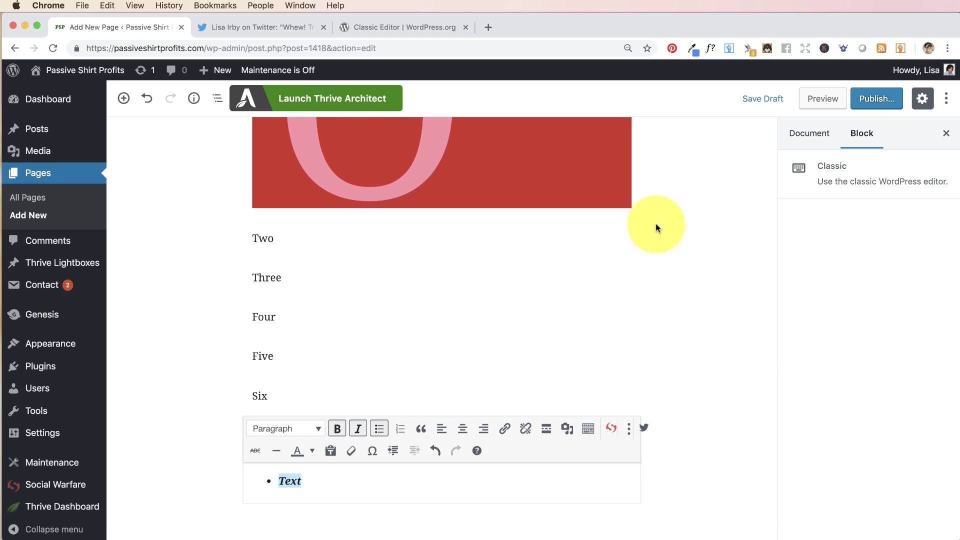
{"action": "left_click", "coordinate": [260, 240]}
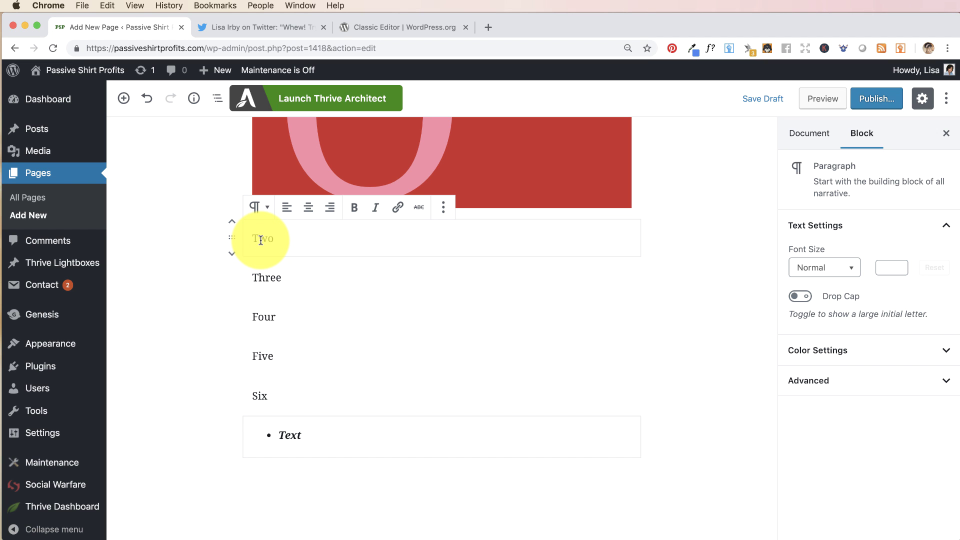
{"action": "left_click", "coordinate": [443, 208]}
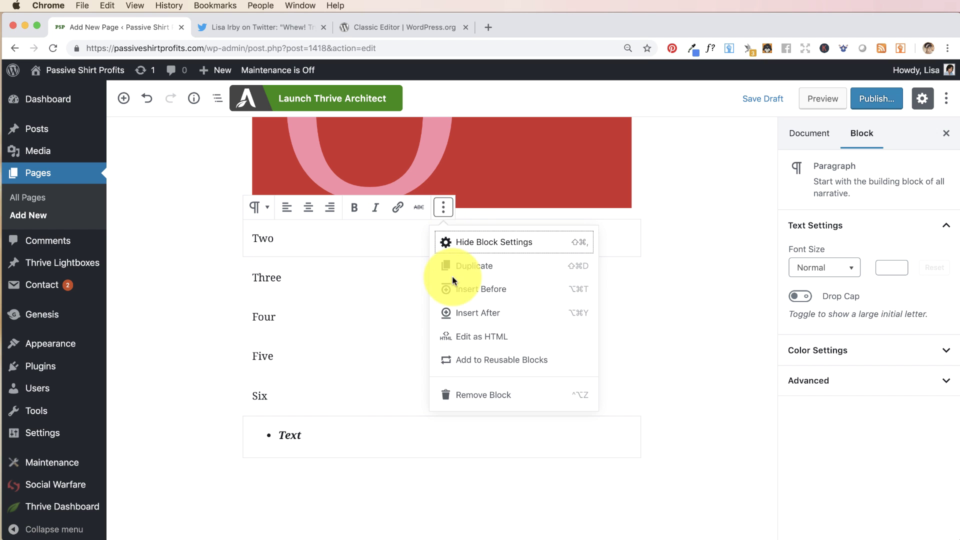
{"action": "left_click", "coordinate": [478, 396]}
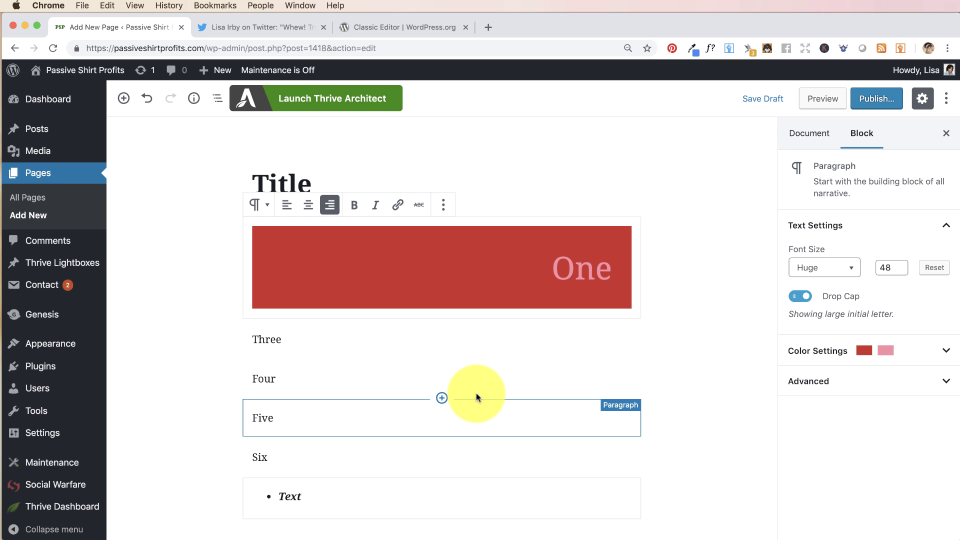
- Remove the "Five" paragraph block from the page
{"action": "left_click", "coordinate": [317, 420]}
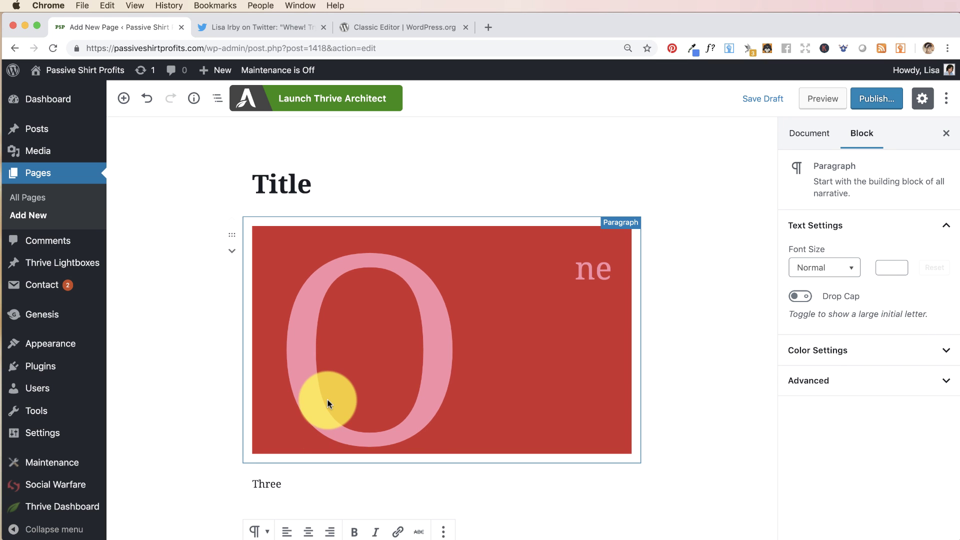
{"action": "scroll", "coordinate": [328, 402], "scroll_direction": "down", "scroll_amount": 3}
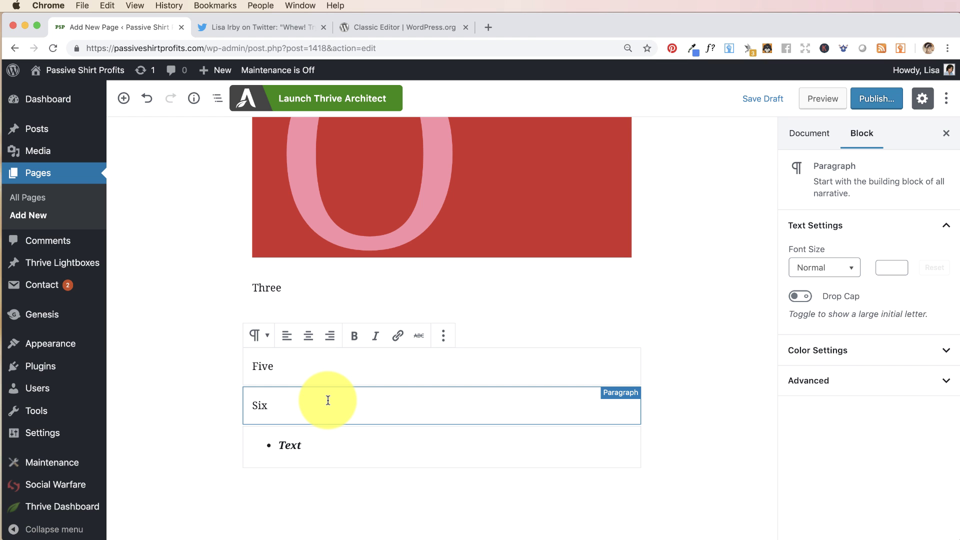
{"action": "key", "text": "ctrl+alt+z"}
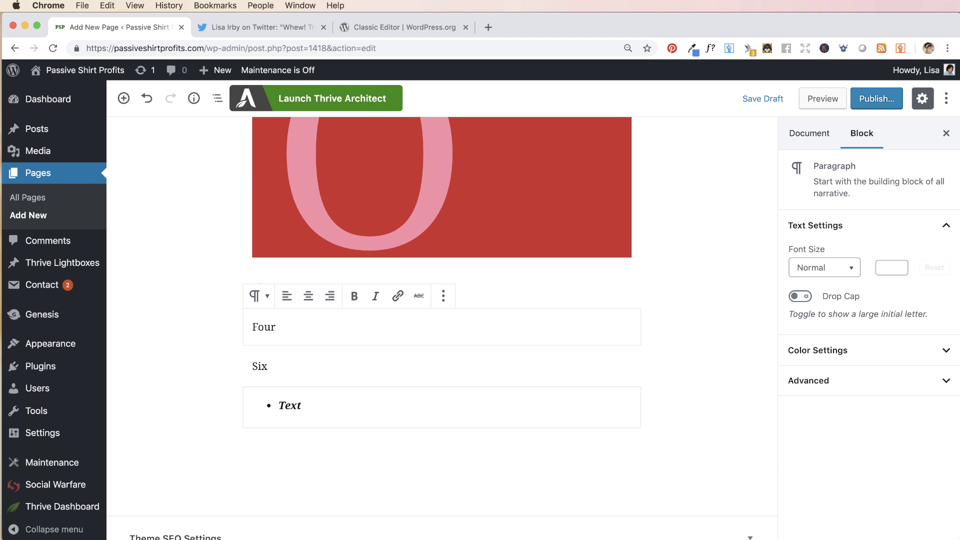
- Display the editor's keyboard shortcuts help, look through the list and close it
{"action": "key", "text": "ctrl+alt+h"}
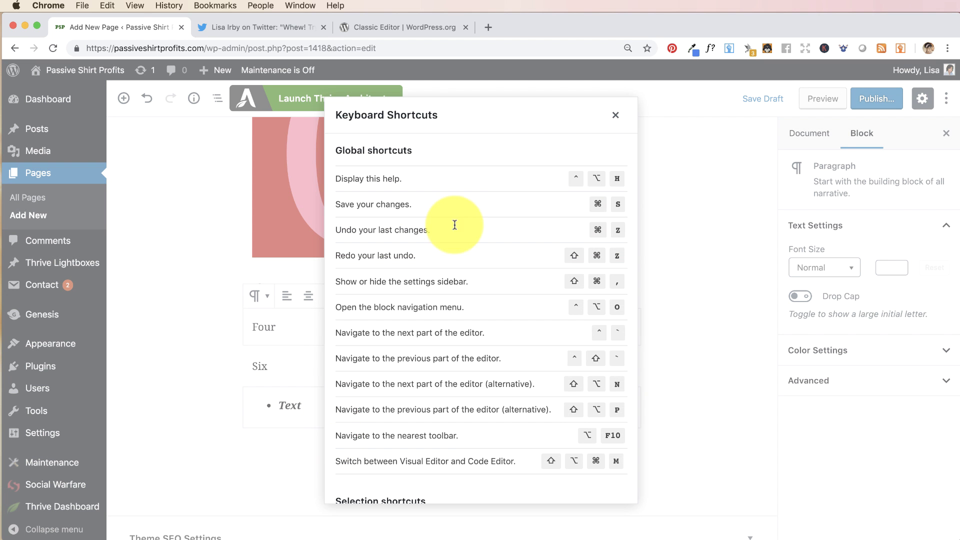
{"action": "scroll", "coordinate": [469, 185], "scroll_direction": "down", "scroll_amount": 2}
{"action": "scroll", "coordinate": [470, 187], "scroll_direction": "up", "scroll_amount": 2}
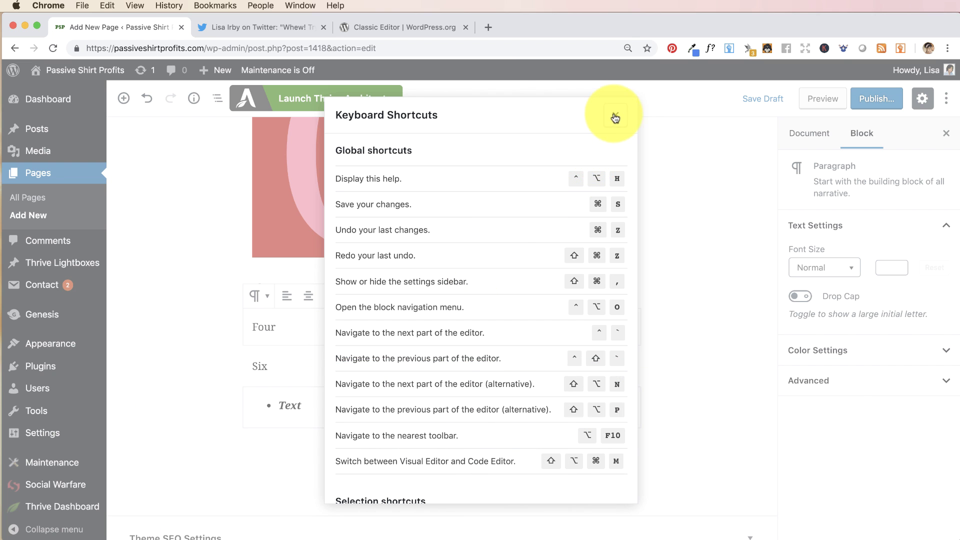
{"action": "left_click", "coordinate": [616, 116]}
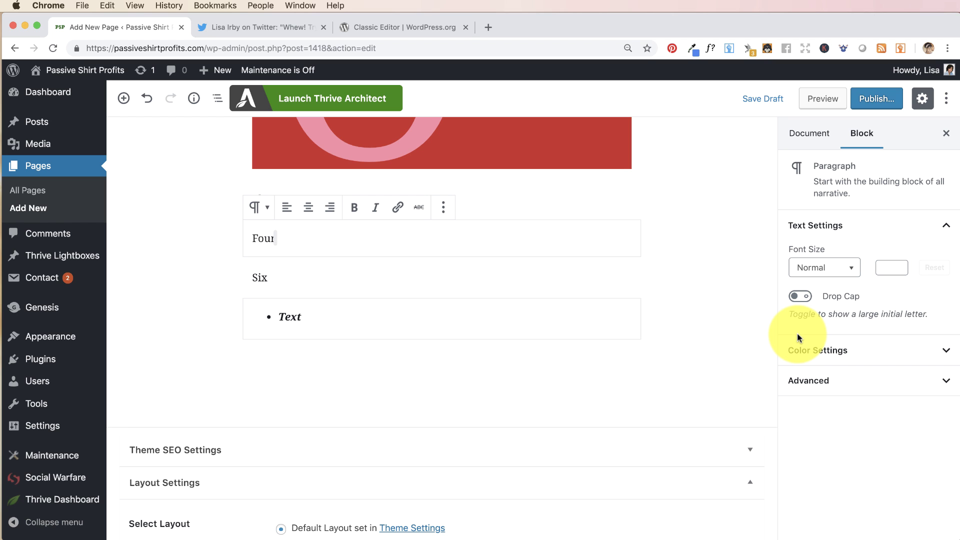
- Insert a two-column Columns block from the layout elements between the "Four" and "Six" paragraphs
{"action": "mouse_move", "coordinate": [250, 358]}
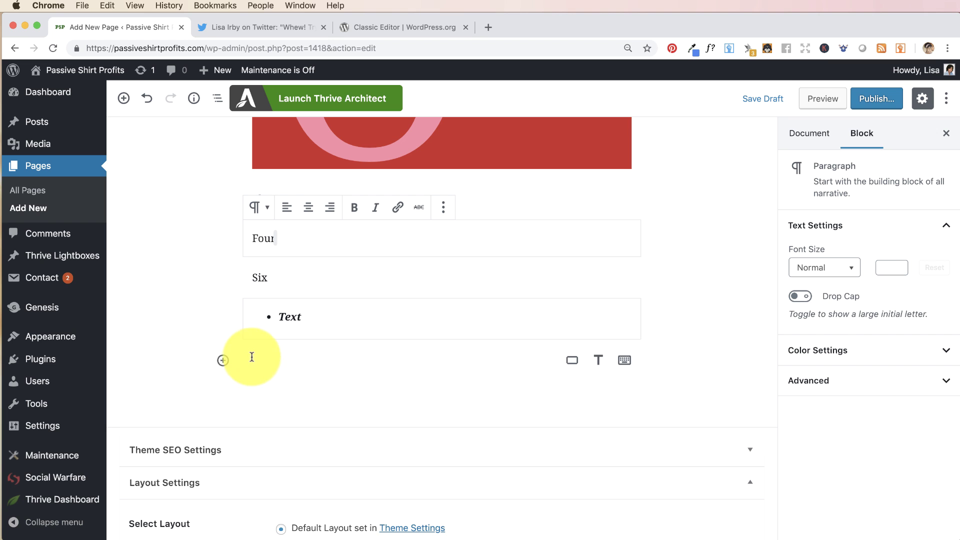
{"action": "left_click", "coordinate": [224, 362]}
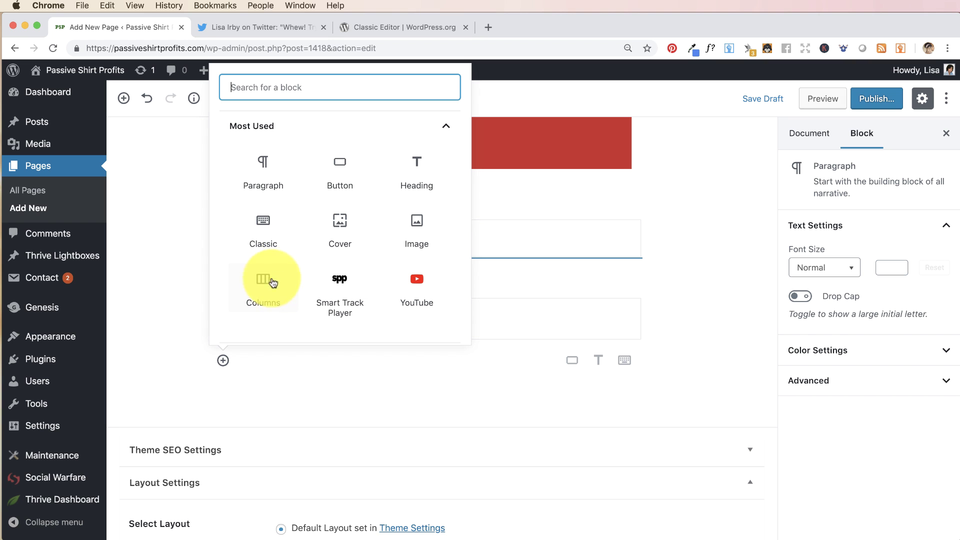
{"action": "scroll", "coordinate": [325, 243], "scroll_direction": "down", "scroll_amount": 7}
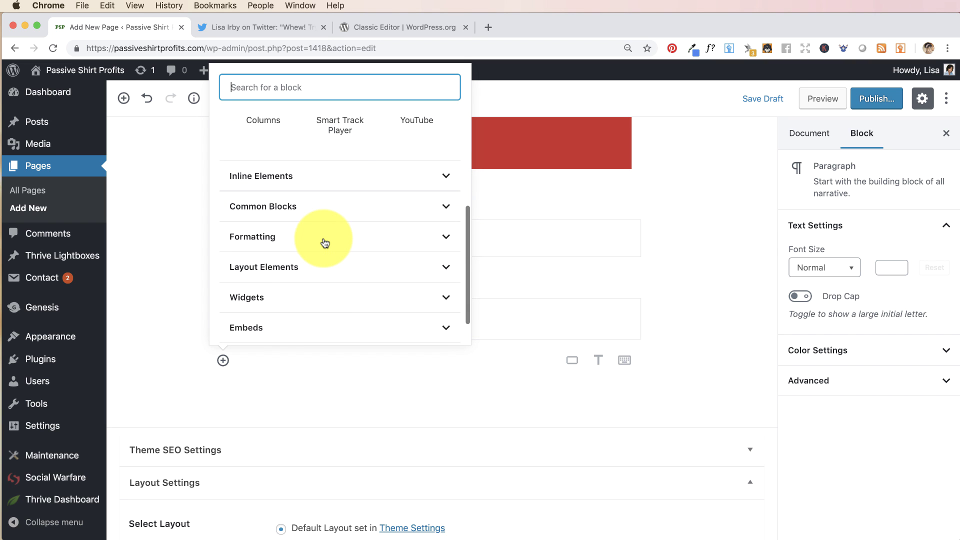
{"action": "scroll", "coordinate": [360, 147], "scroll_direction": "up", "scroll_amount": 5}
{"action": "scroll", "coordinate": [360, 146], "scroll_direction": "down", "scroll_amount": 3}
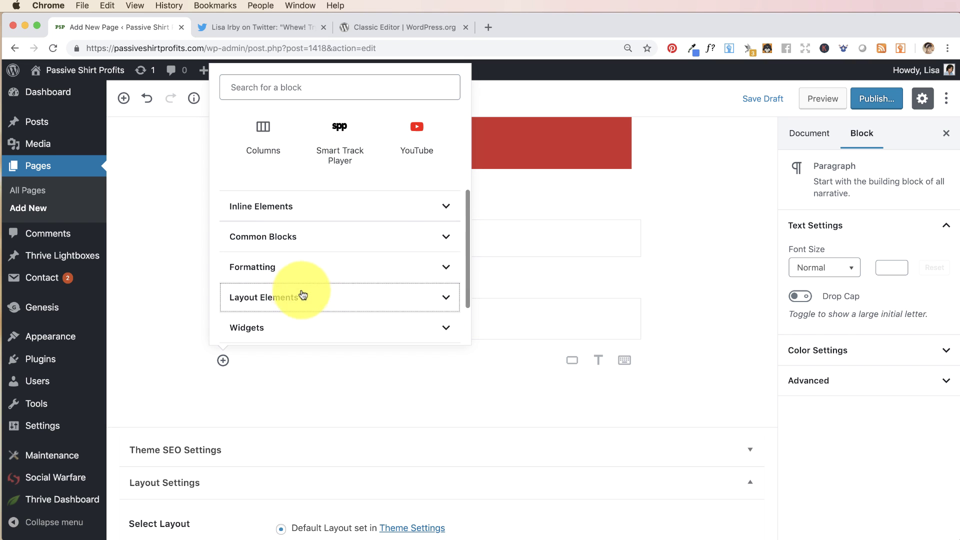
{"action": "left_click", "coordinate": [303, 294]}
{"action": "left_click", "coordinate": [339, 127]}
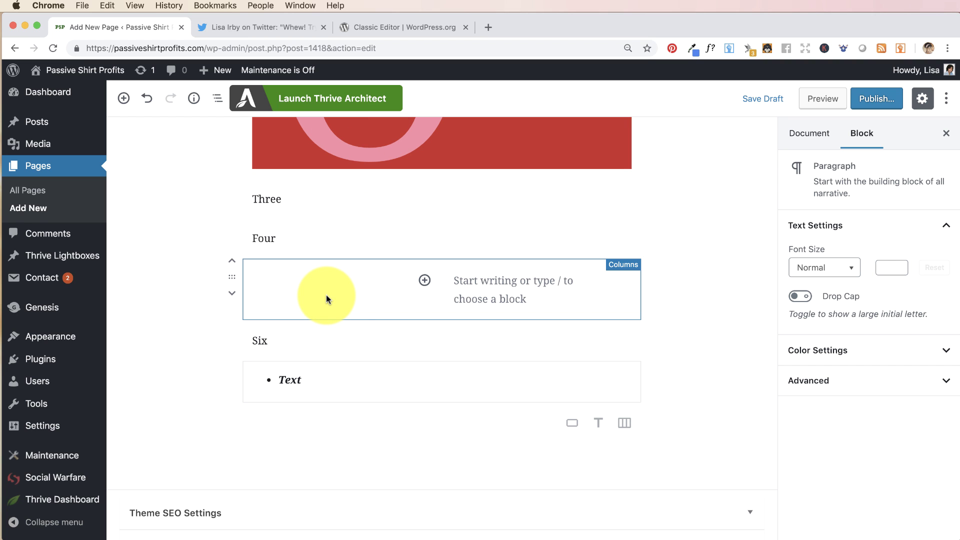
- Try entering "Test" in both columns of the Columns block and undo both entries
{"action": "type", "text": "Test"}
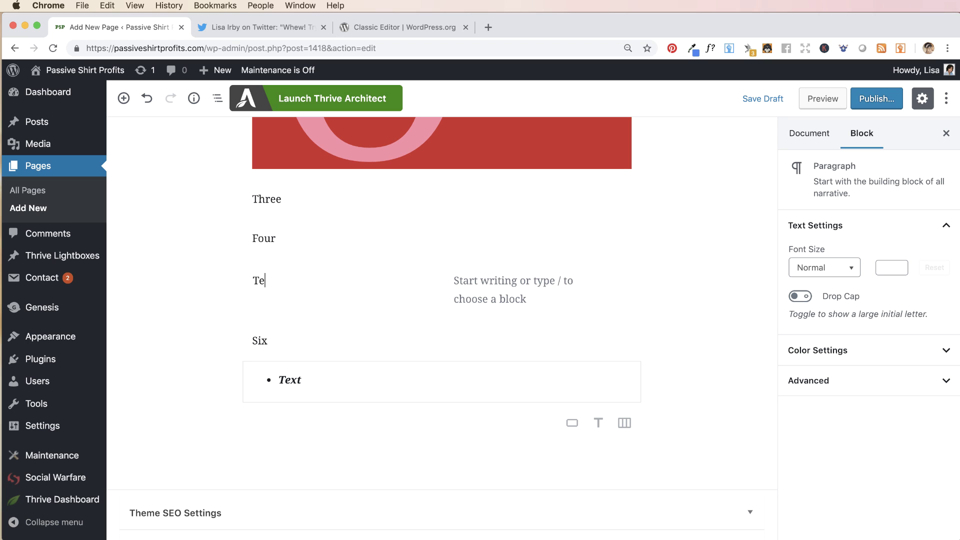
{"action": "left_click", "coordinate": [510, 284]}
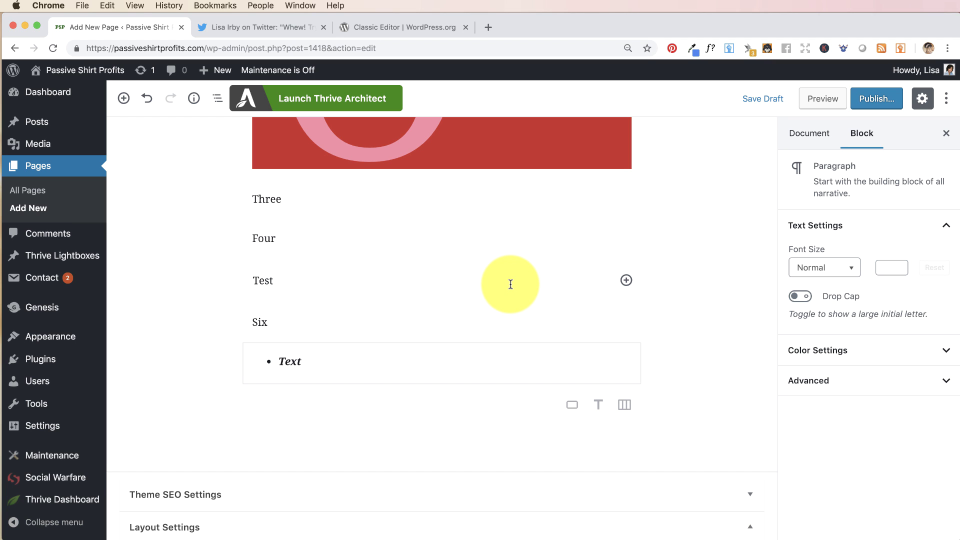
{"action": "type", "text": "Test"}
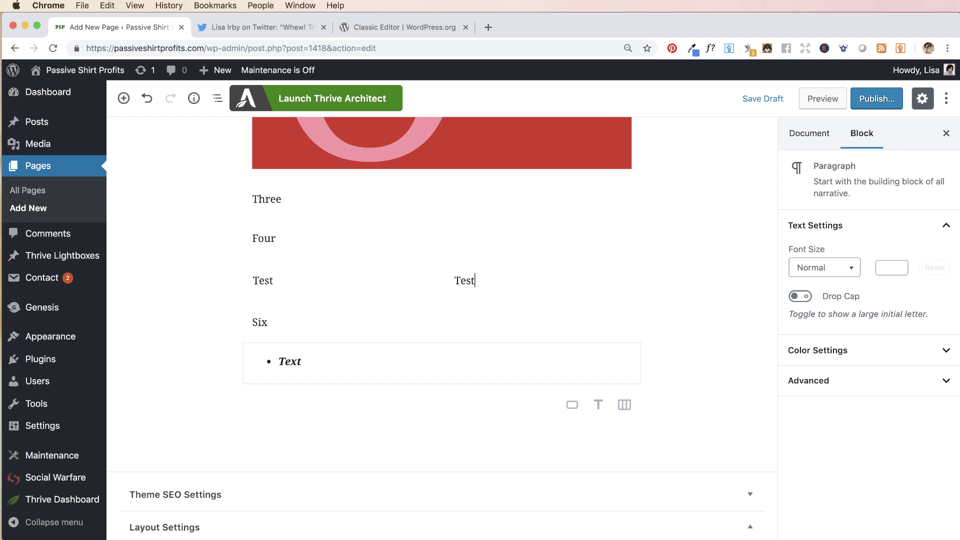
{"action": "key", "text": "ctrl+z"}
{"action": "key", "text": "ctrl+z"}
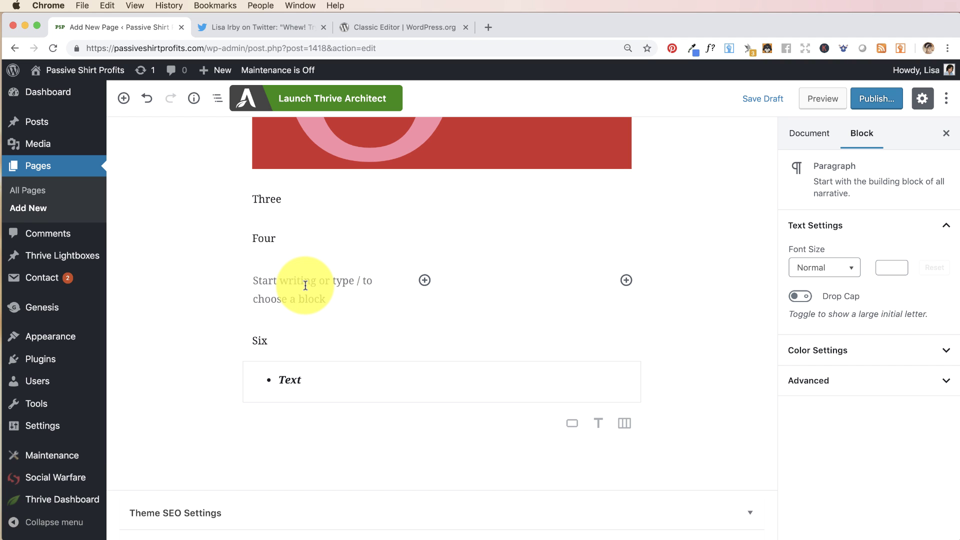
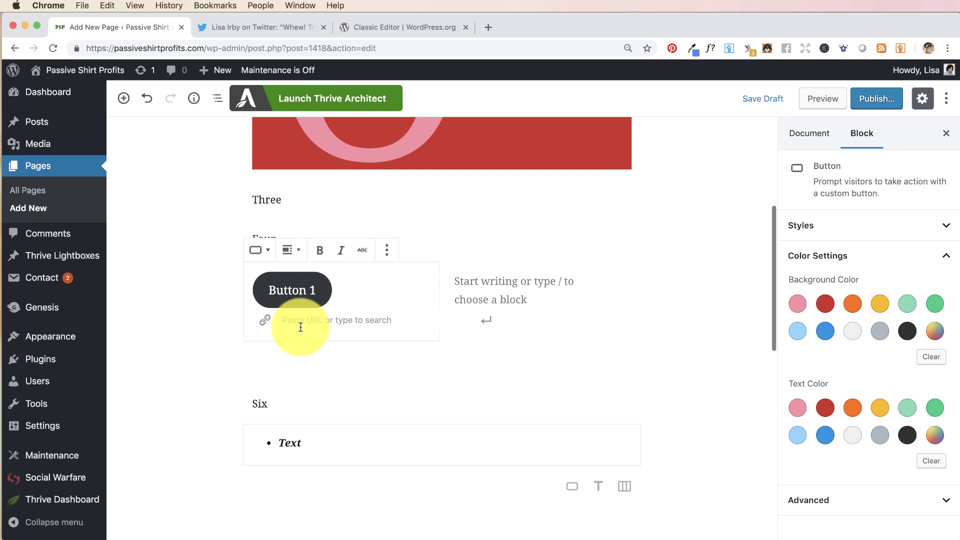
{"action": "left_click", "coordinate": [307, 321]}
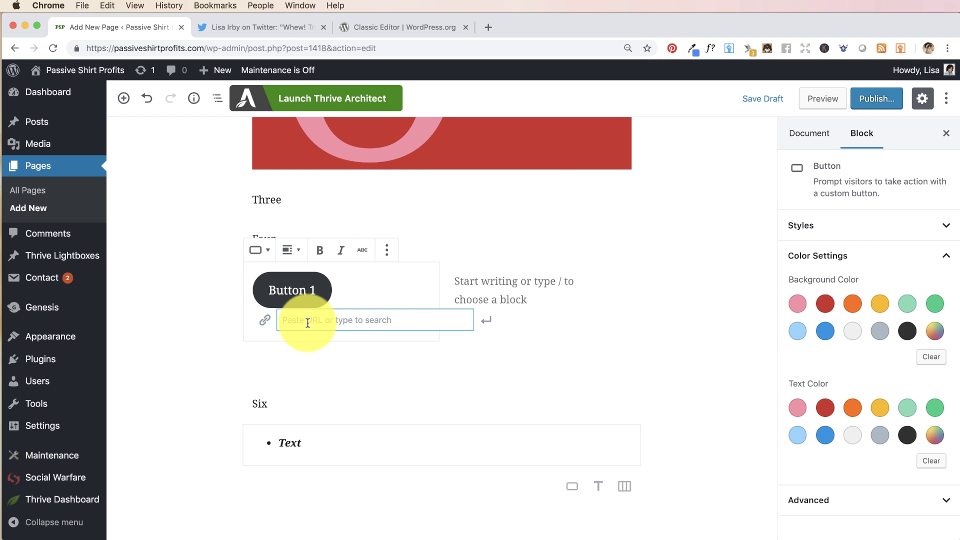
{"action": "type", "text": "http://www.amazon.com"}
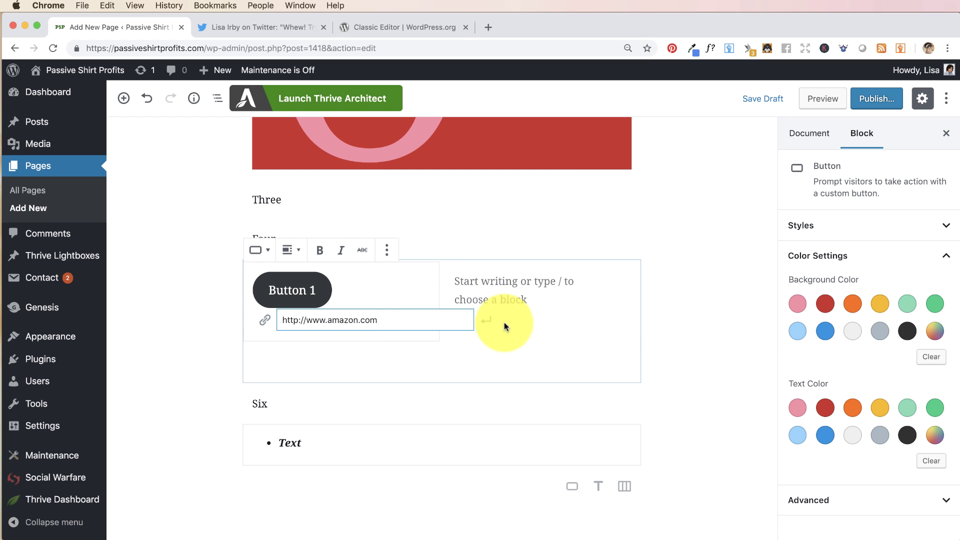
{"action": "left_click", "coordinate": [485, 321]}
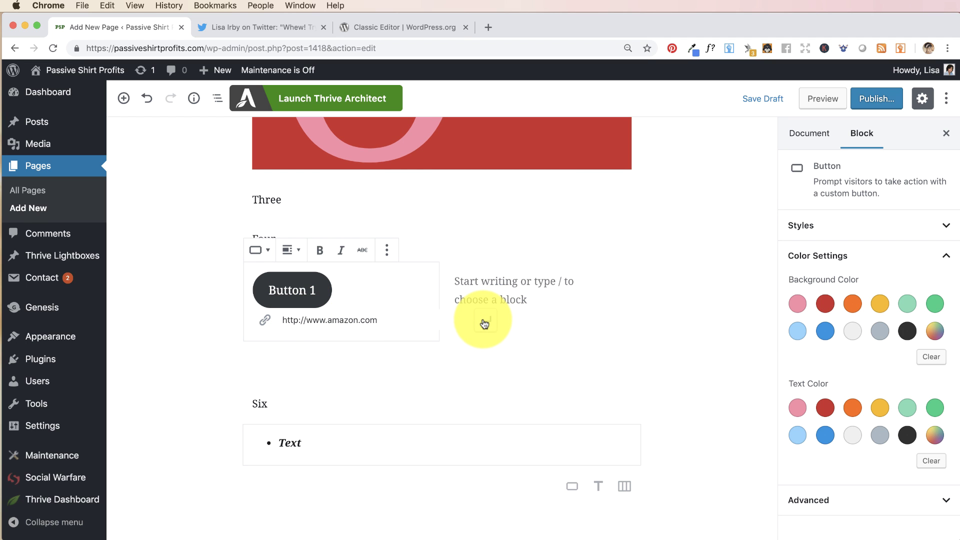
- Insert a Button block in the second column beside "Button 1"
{"action": "left_click", "coordinate": [472, 282]}
{"action": "left_click", "coordinate": [626, 281]}
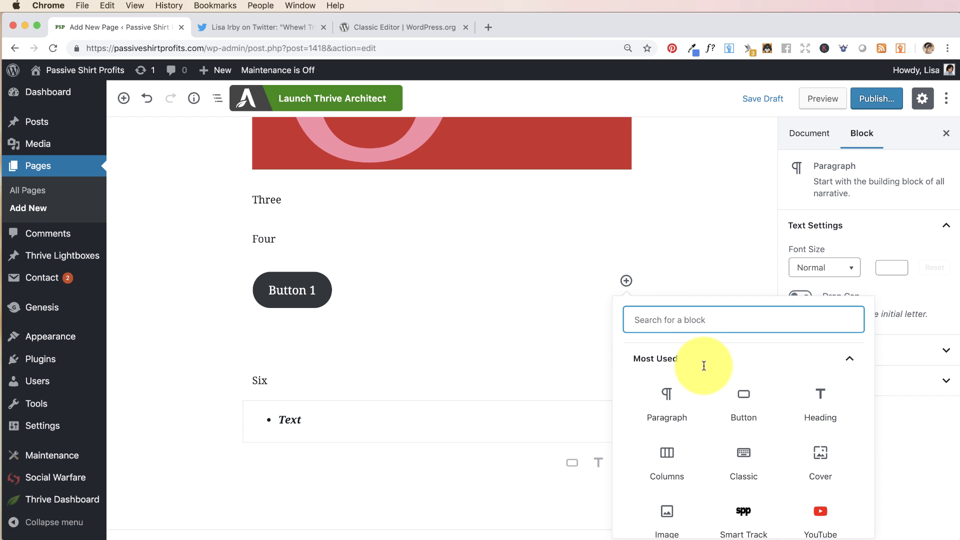
{"action": "left_click", "coordinate": [742, 397]}
- Label the second column's button "Button 2", leave its link empty and deselect the block
{"action": "left_click", "coordinate": [454, 288]}
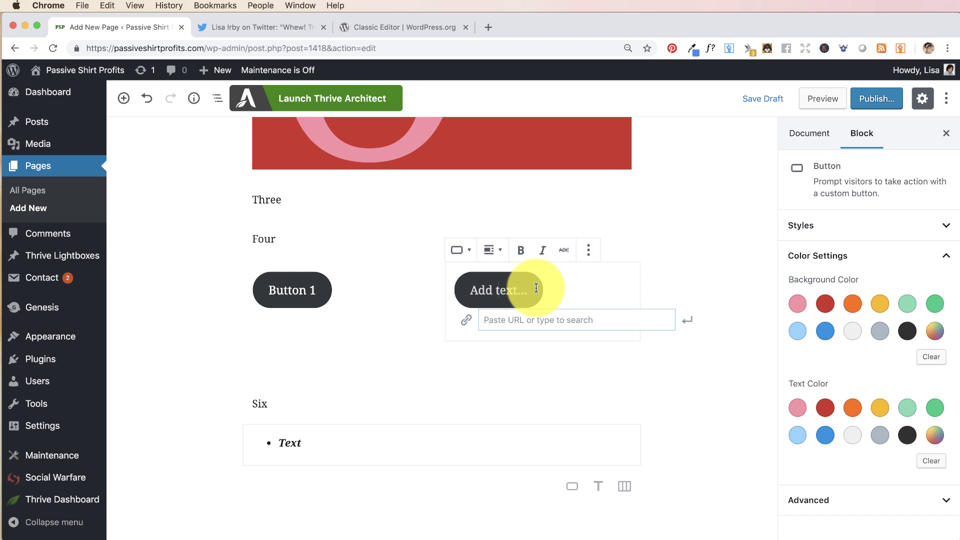
{"action": "type", "text": "aButt"}
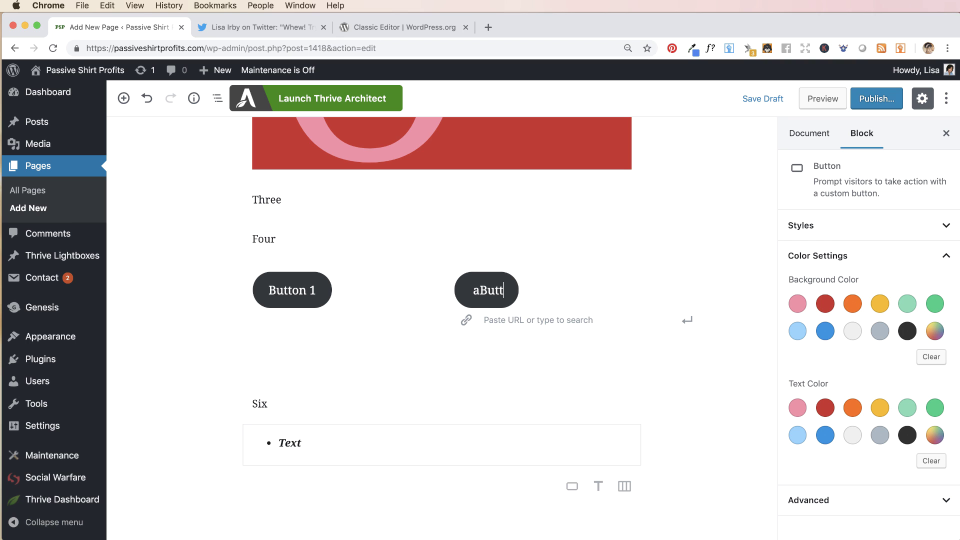
{"action": "key", "text": "BackSpace"}
{"action": "key", "text": "BackSpace"}
{"action": "key", "text": "BackSpace"}
{"action": "key", "text": "BackSpace"}
{"action": "key", "text": "BackSpace"}
{"action": "type", "text": "Button 2"}
{"action": "left_click", "coordinate": [490, 321]}
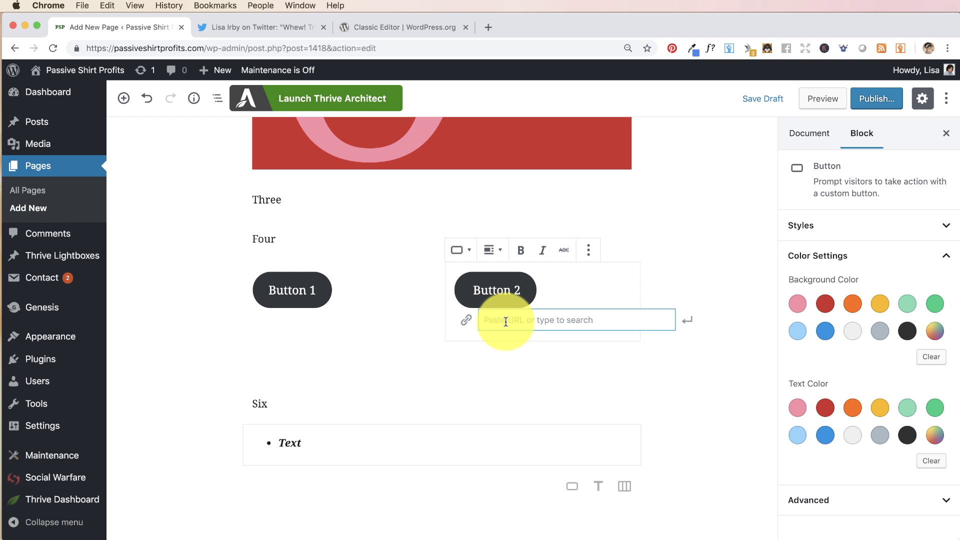
{"action": "key", "text": "Escape"}
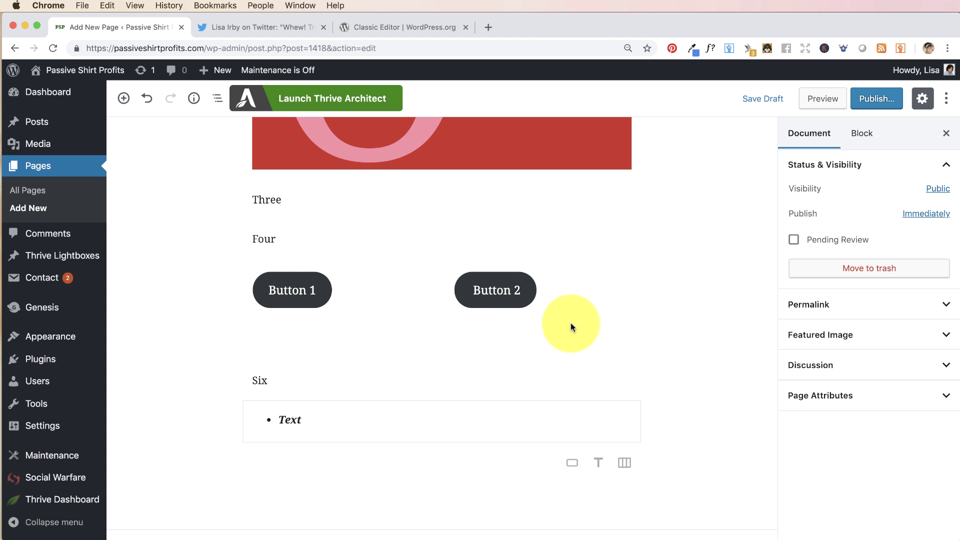
- Set the background color of "Button 1" to orange after trying red
{"action": "left_click", "coordinate": [324, 294]}
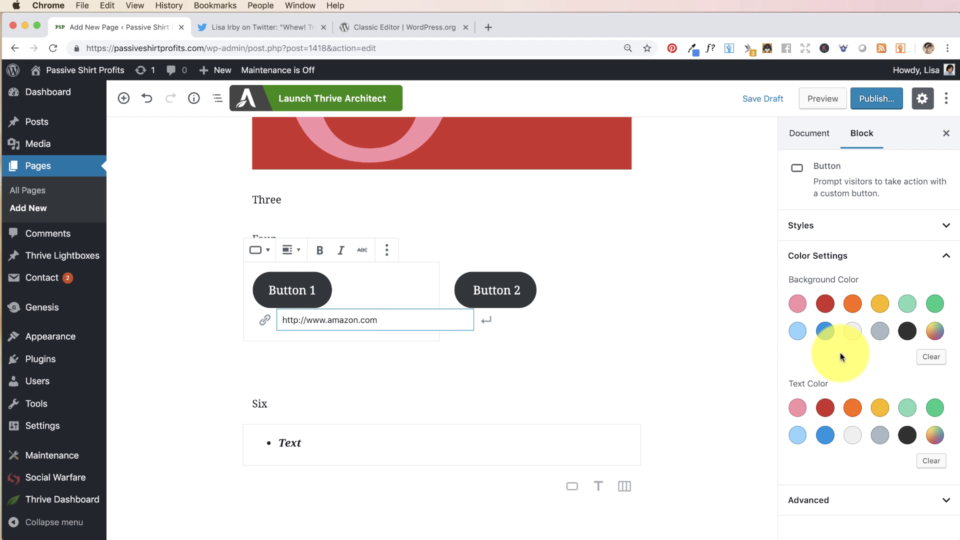
{"action": "left_click", "coordinate": [825, 309]}
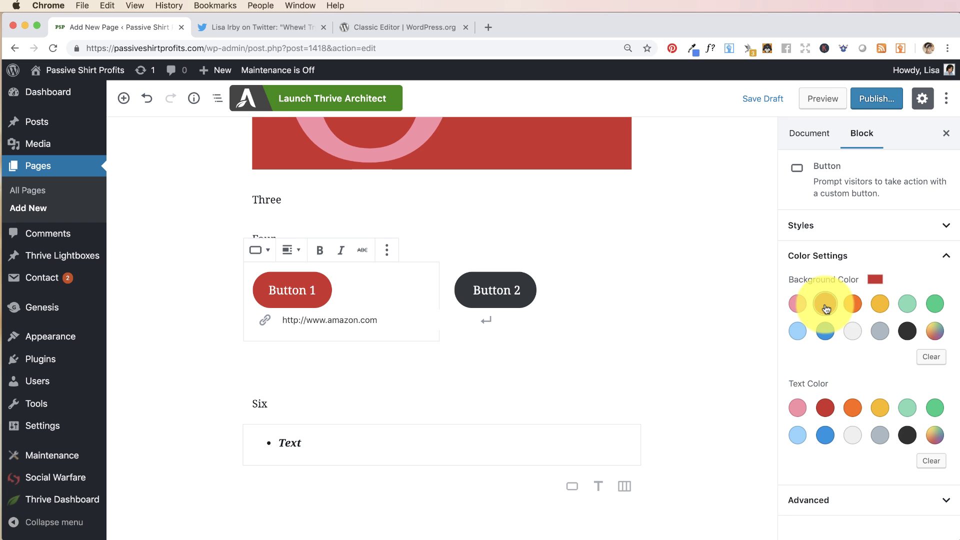
{"action": "left_click", "coordinate": [855, 306]}
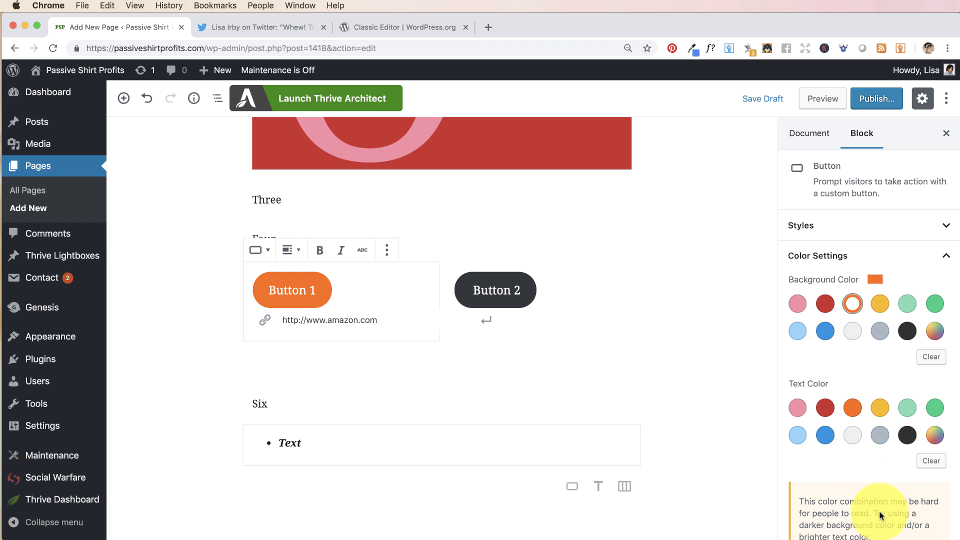
- Try several text colors on "Button 1", including yellow and light green cyan, and return to the default text color
{"action": "scroll", "coordinate": [881, 499], "scroll_direction": "down", "scroll_amount": 2}
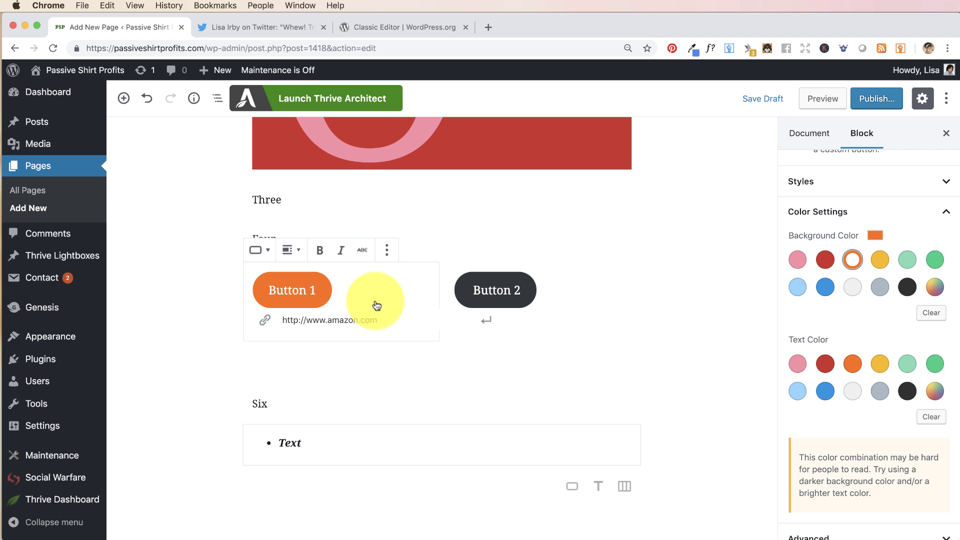
{"action": "left_click", "coordinate": [825, 366]}
{"action": "left_click", "coordinate": [852, 363]}
{"action": "left_click", "coordinate": [880, 364]}
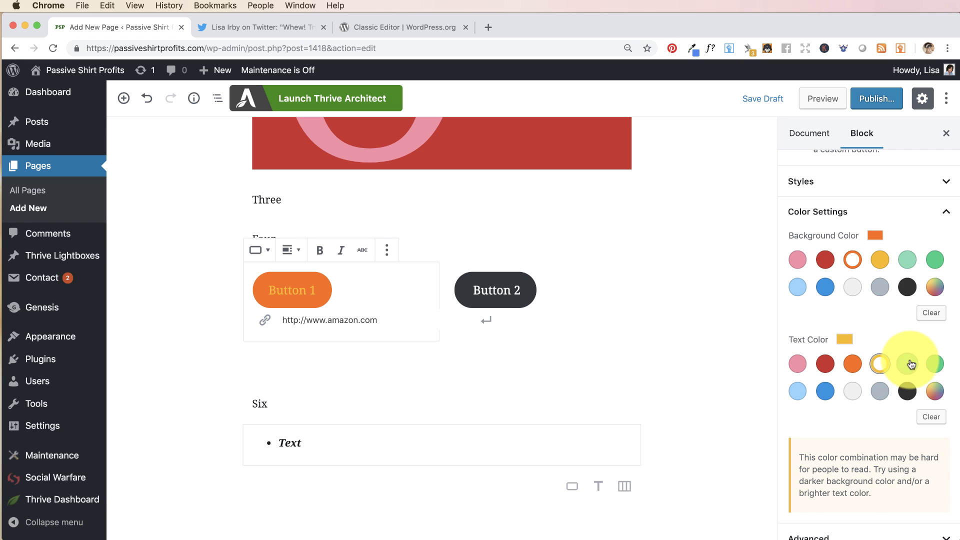
{"action": "left_click", "coordinate": [907, 363]}
{"action": "left_click", "coordinate": [907, 363]}
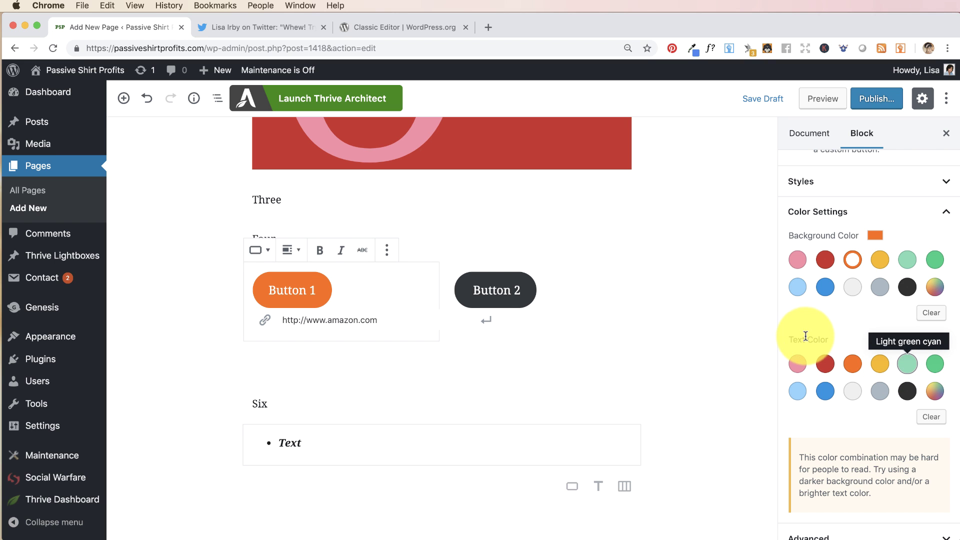
- Apply the Squared style to "Button 1"
{"action": "left_click", "coordinate": [942, 189]}
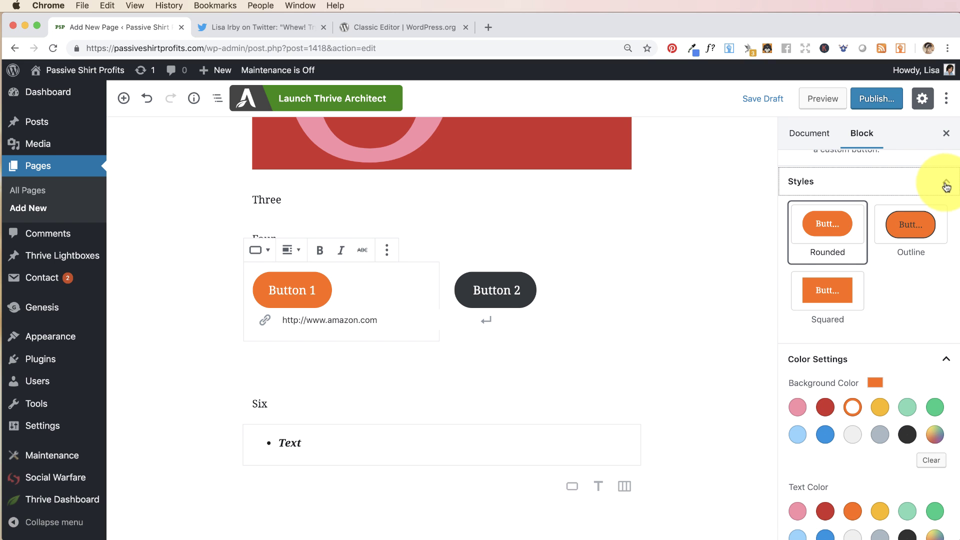
{"action": "left_click", "coordinate": [832, 239]}
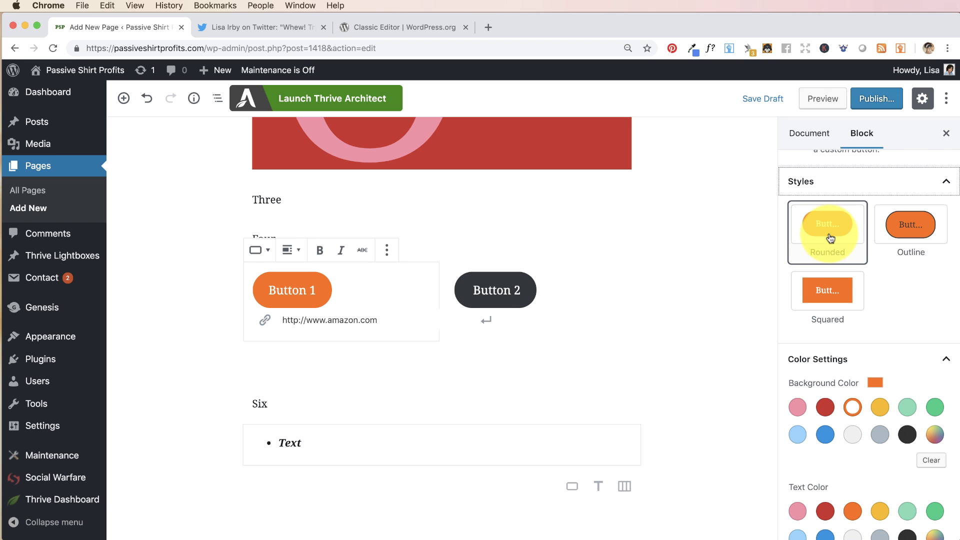
{"action": "left_click", "coordinate": [836, 299]}
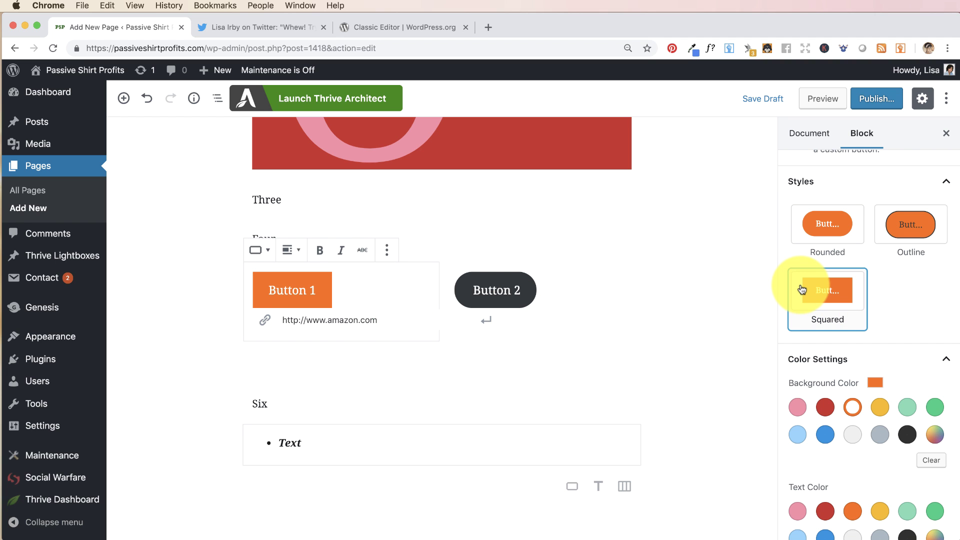
- Add the screenshot image file from the desktop to the page below the Classic block containing "Text"
{"action": "scroll", "coordinate": [586, 300], "scroll_direction": "down", "scroll_amount": 5}
{"action": "left_click", "coordinate": [586, 300]}
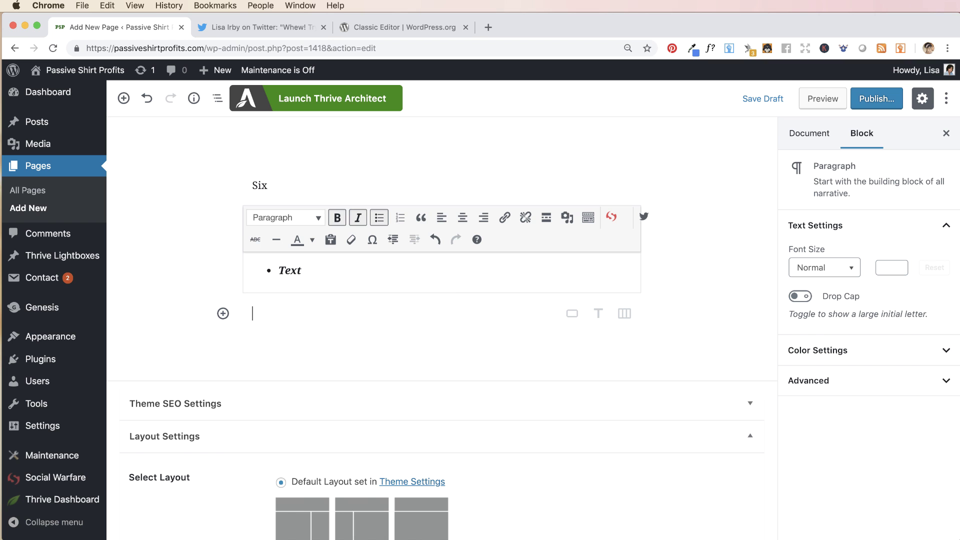
{"action": "left_click_drag", "start_coordinate": [959, 270], "coordinate": [283, 316]}
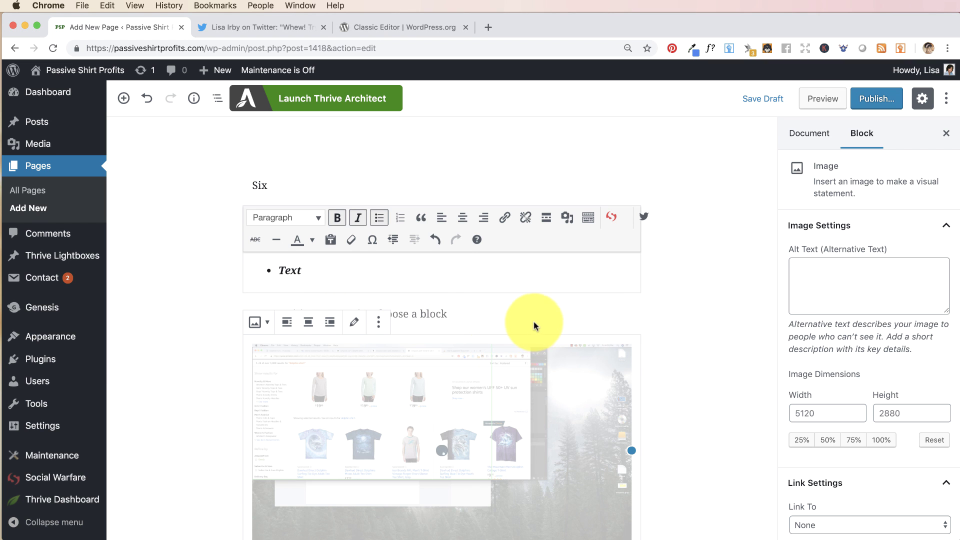
{"action": "scroll", "coordinate": [533, 325], "scroll_direction": "down", "scroll_amount": 3}
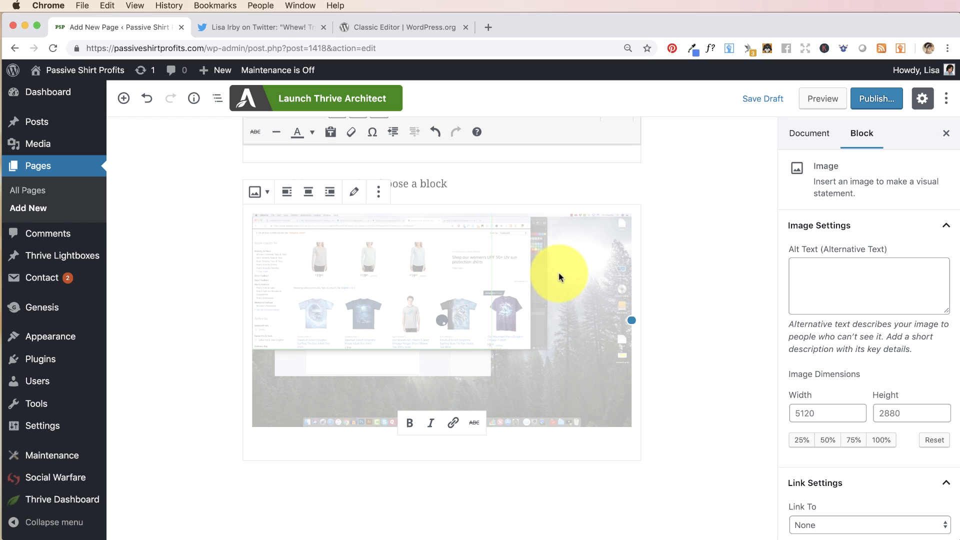
- Look through the image block's settings for alt text, dimensions and the available Link To options
{"action": "left_click", "coordinate": [586, 319]}
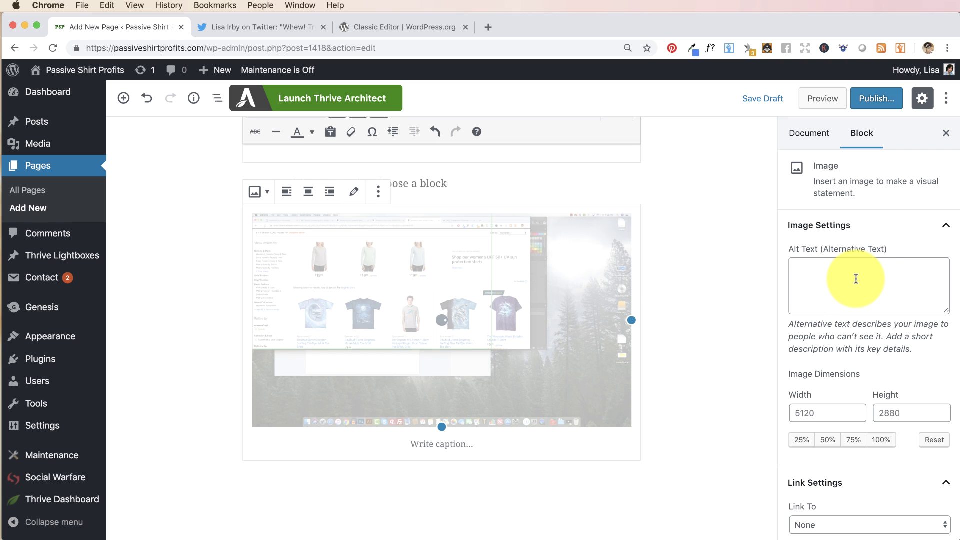
{"action": "scroll", "coordinate": [856, 279], "scroll_direction": "down", "scroll_amount": 2}
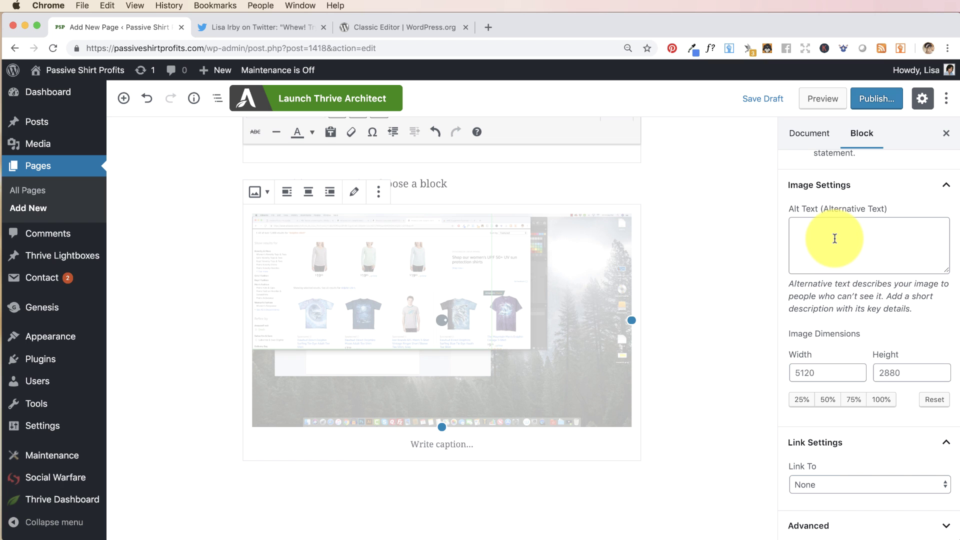
{"action": "scroll", "coordinate": [834, 238], "scroll_direction": "down", "scroll_amount": 1}
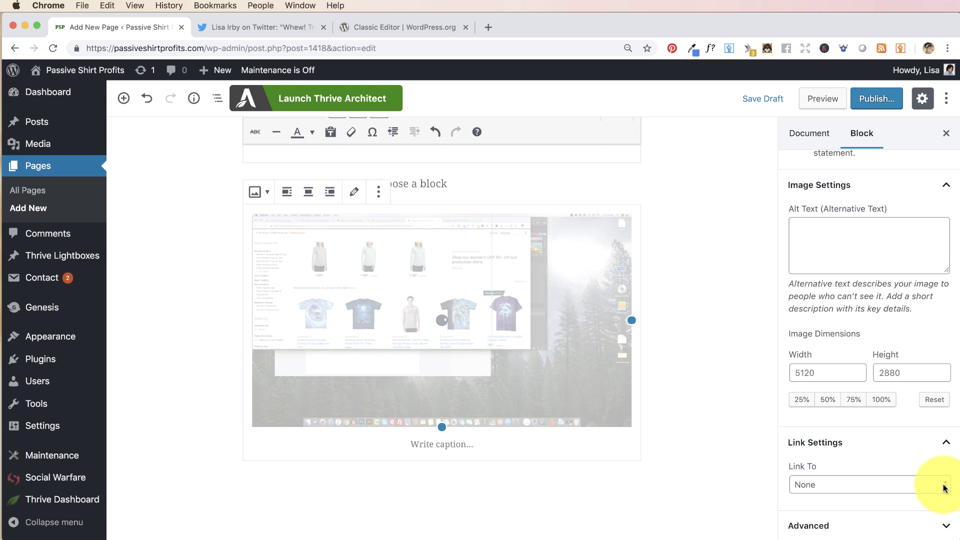
{"action": "left_click", "coordinate": [944, 488]}
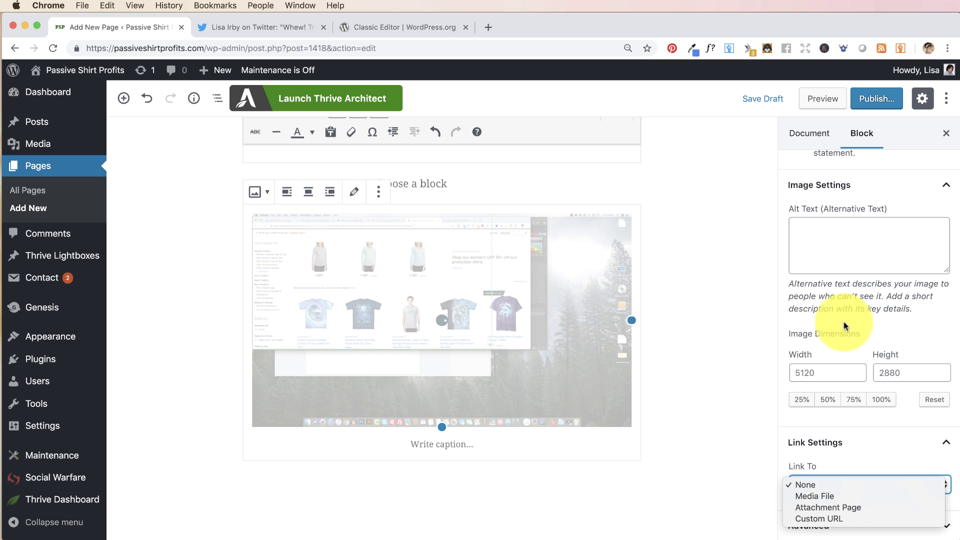
{"action": "scroll", "coordinate": [712, 380], "scroll_direction": "down", "scroll_amount": 3}
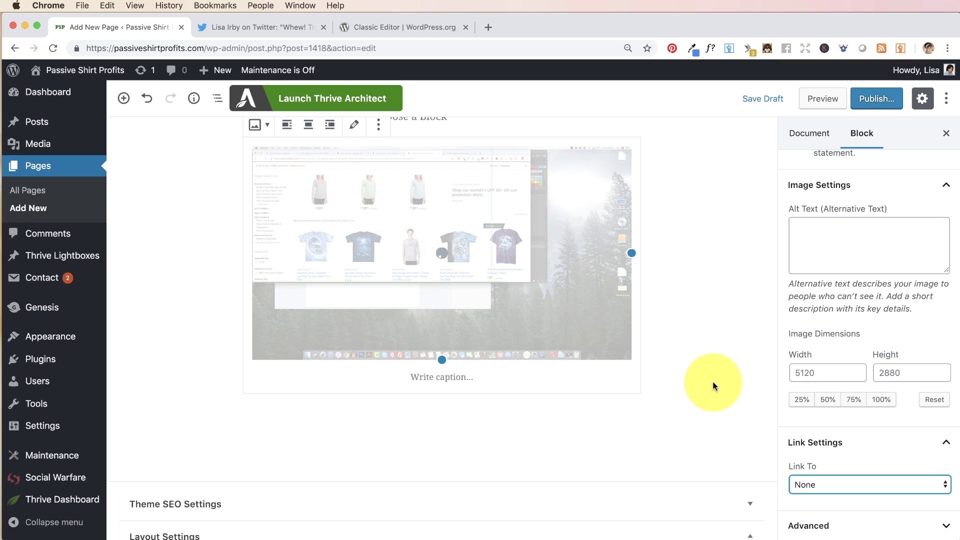
- Insert a Code block from the formatting blocks below the image
{"action": "mouse_move", "coordinate": [422, 402]}
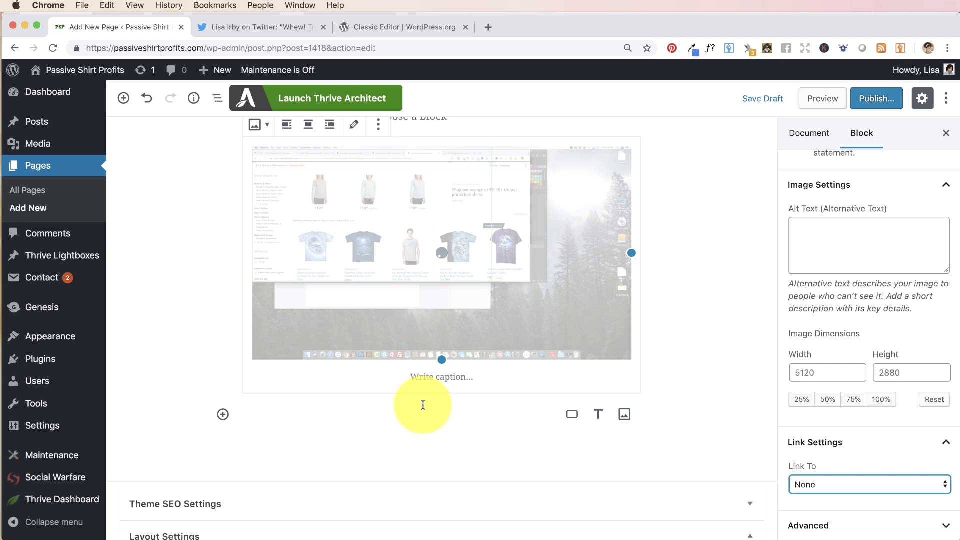
{"action": "left_click", "coordinate": [223, 415]}
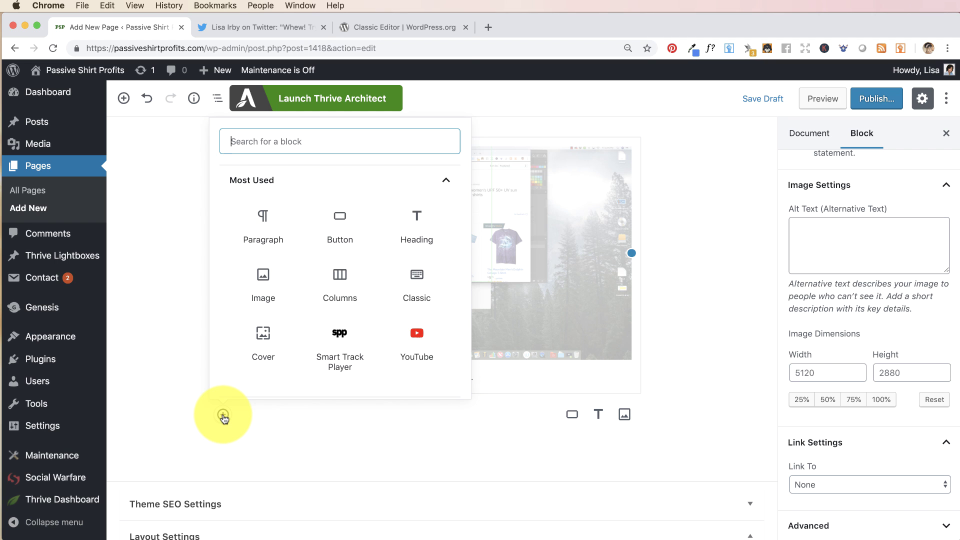
{"action": "scroll", "coordinate": [447, 201], "scroll_direction": "down", "scroll_amount": 5}
{"action": "left_click", "coordinate": [448, 201]}
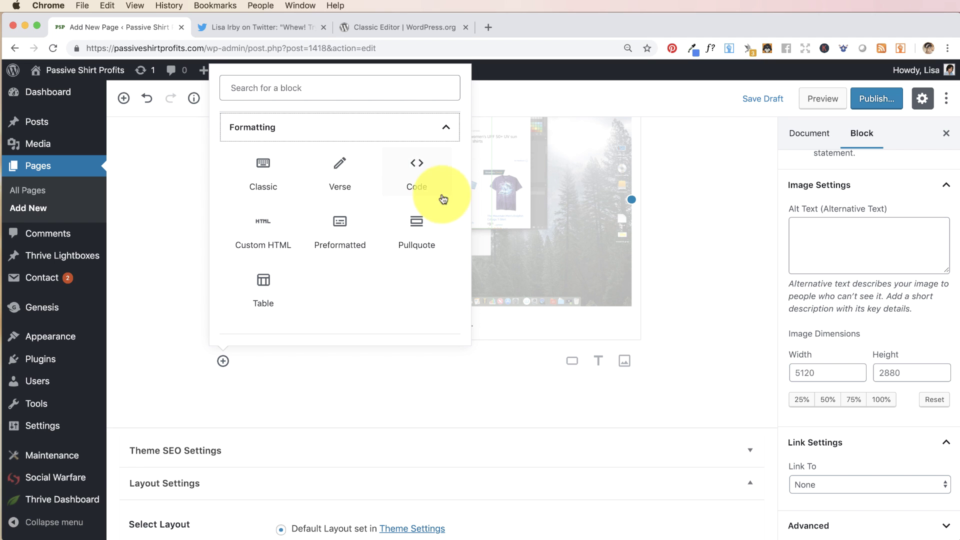
{"action": "left_click", "coordinate": [417, 166]}
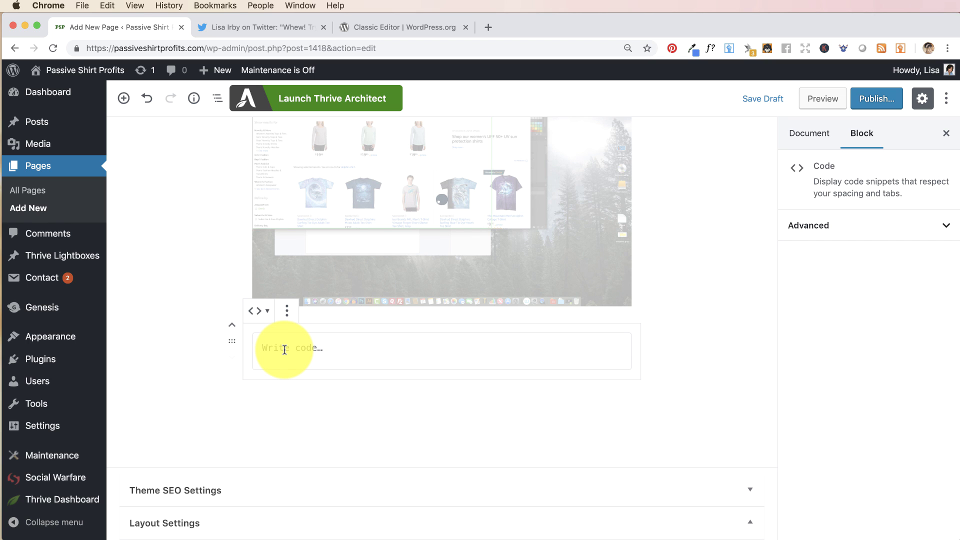
- Insert a Spacer block below the Code block and stretch it to a height of about 153 pixels
{"action": "left_click", "coordinate": [223, 400]}
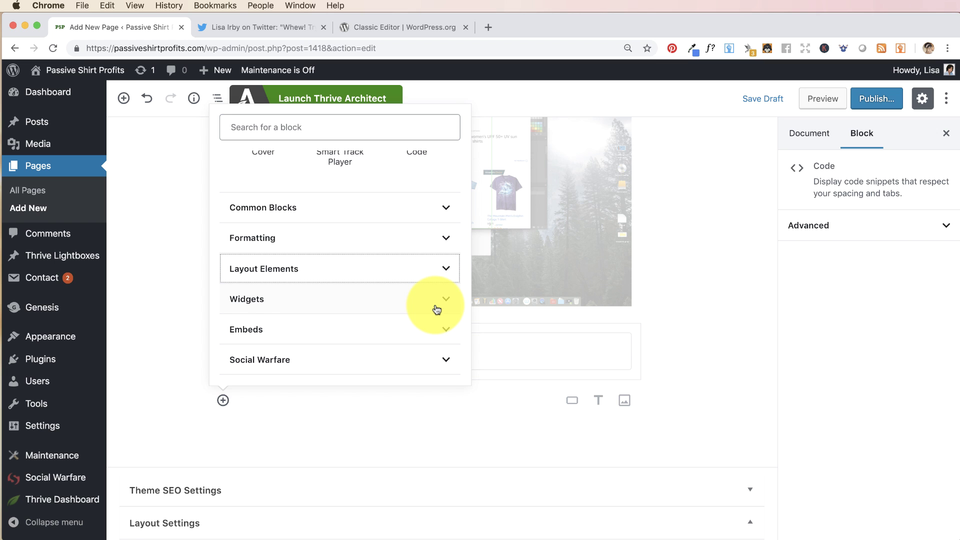
{"action": "left_click", "coordinate": [444, 272]}
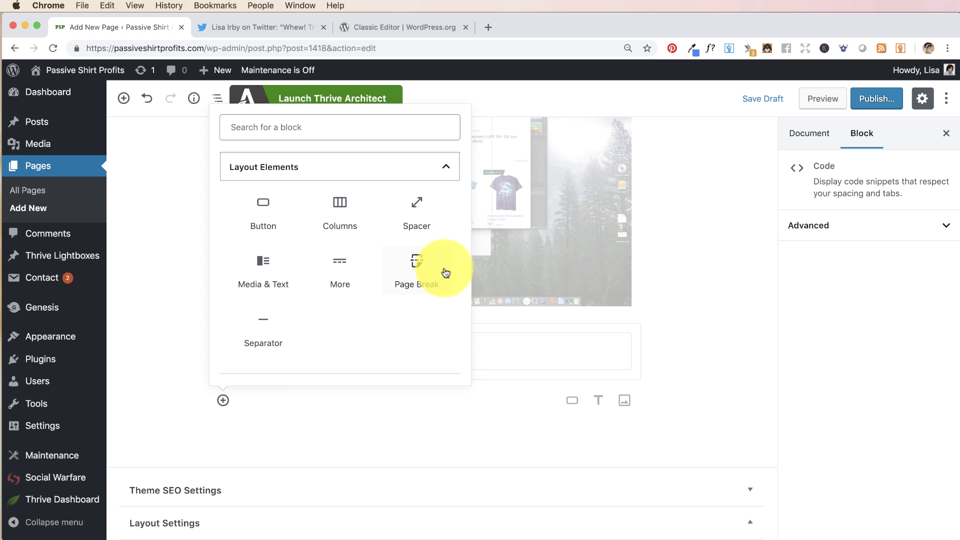
{"action": "left_click", "coordinate": [418, 212]}
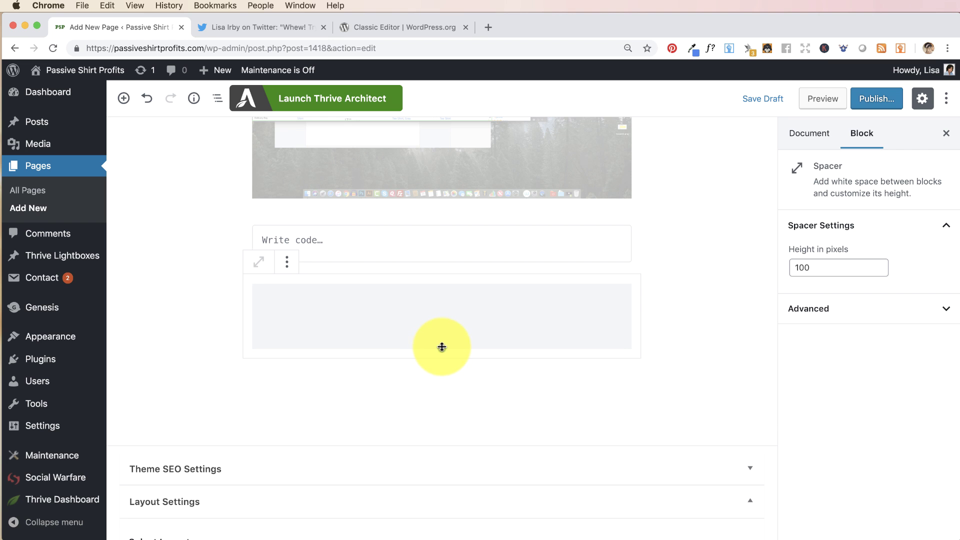
{"action": "left_click_drag", "start_coordinate": [442, 349], "coordinate": [447, 381]}
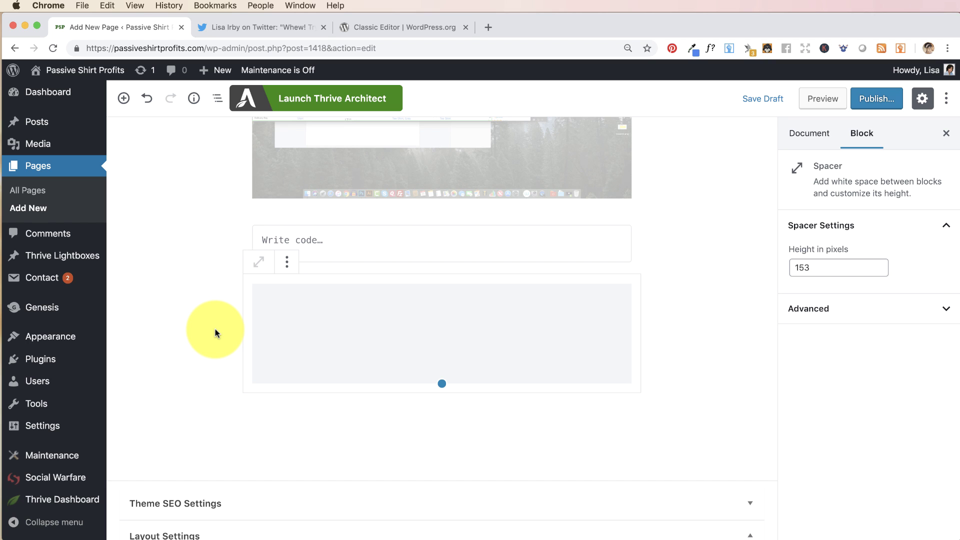
- Insert the Smart Podcast Player widget block below the spacer
{"action": "scroll", "coordinate": [239, 409], "scroll_direction": "down", "scroll_amount": 1}
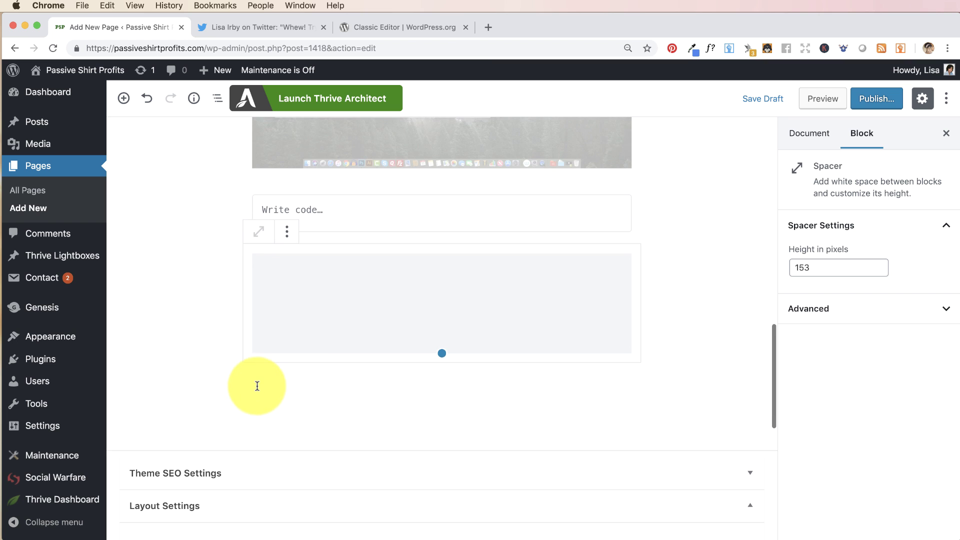
{"action": "mouse_move", "coordinate": [223, 383]}
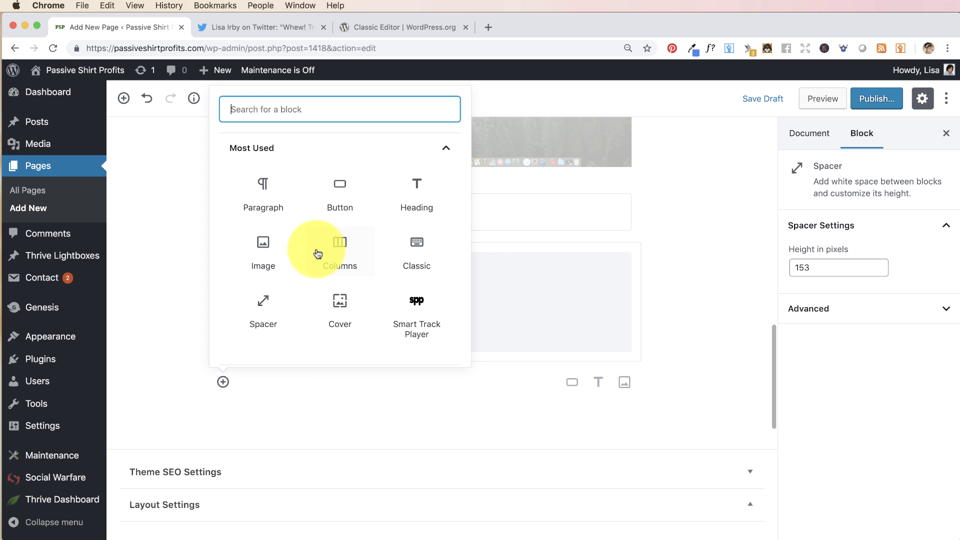
{"action": "scroll", "coordinate": [316, 252], "scroll_direction": "down", "scroll_amount": 5}
{"action": "left_click", "coordinate": [442, 286]}
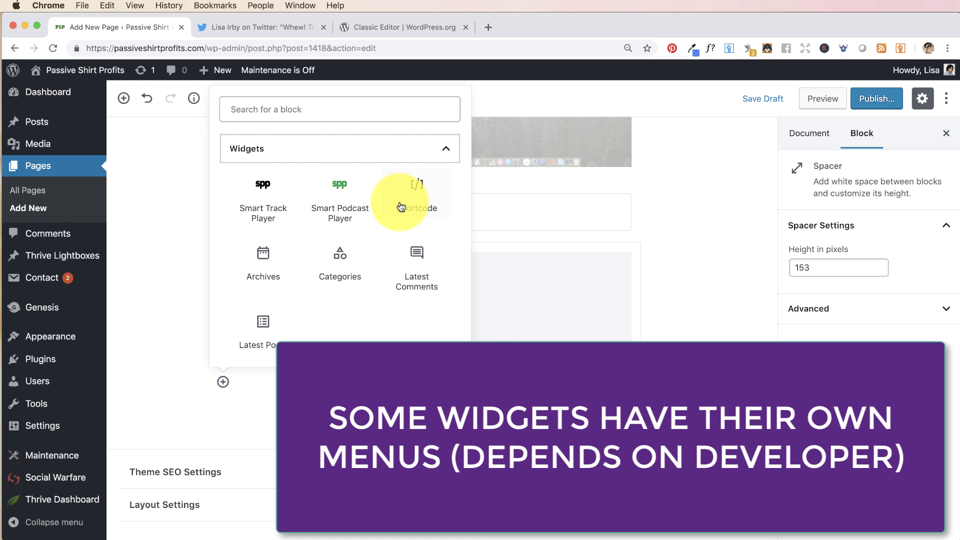
{"action": "left_click", "coordinate": [339, 207]}
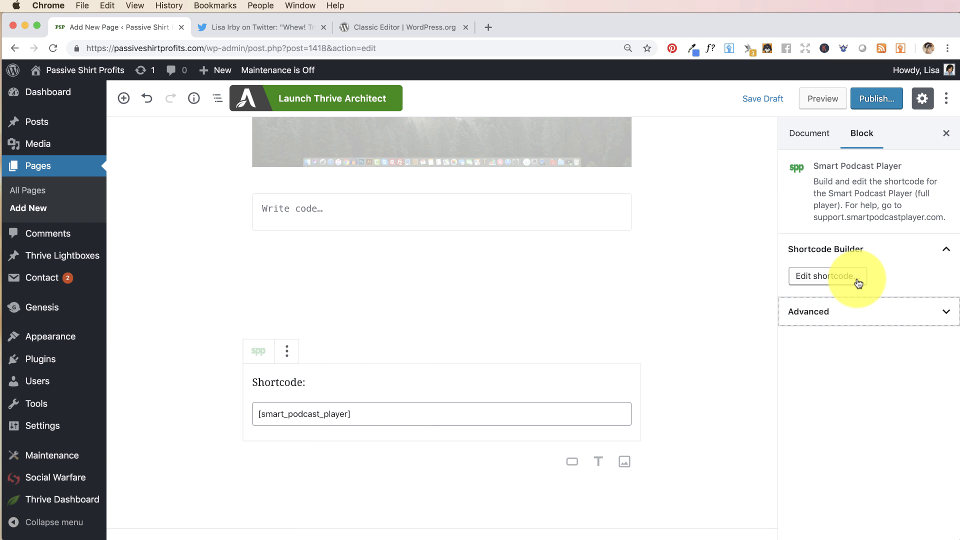
- Look through the Smart Podcast Player's shortcode builder options and cancel without building a shortcode
{"action": "left_click", "coordinate": [856, 278]}
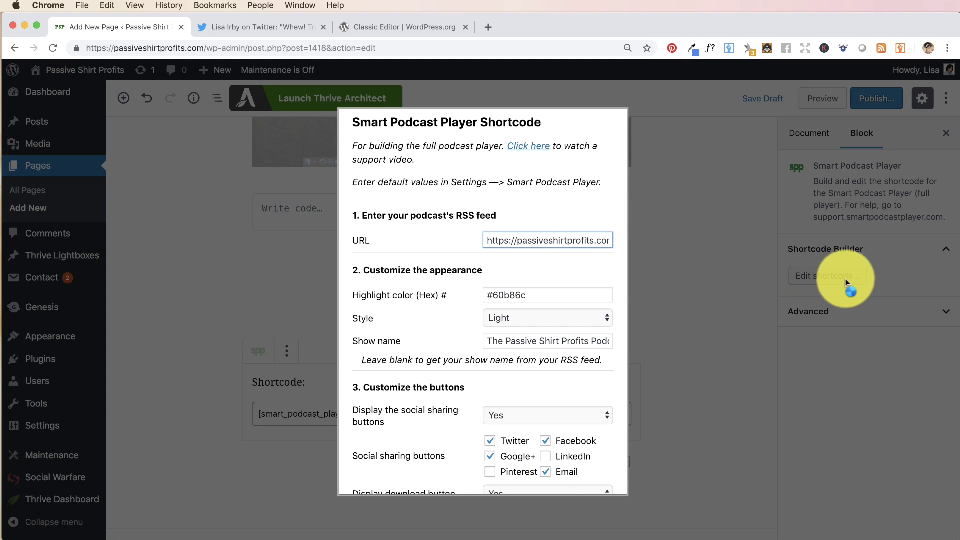
{"action": "scroll", "coordinate": [502, 255], "scroll_direction": "down", "scroll_amount": 10}
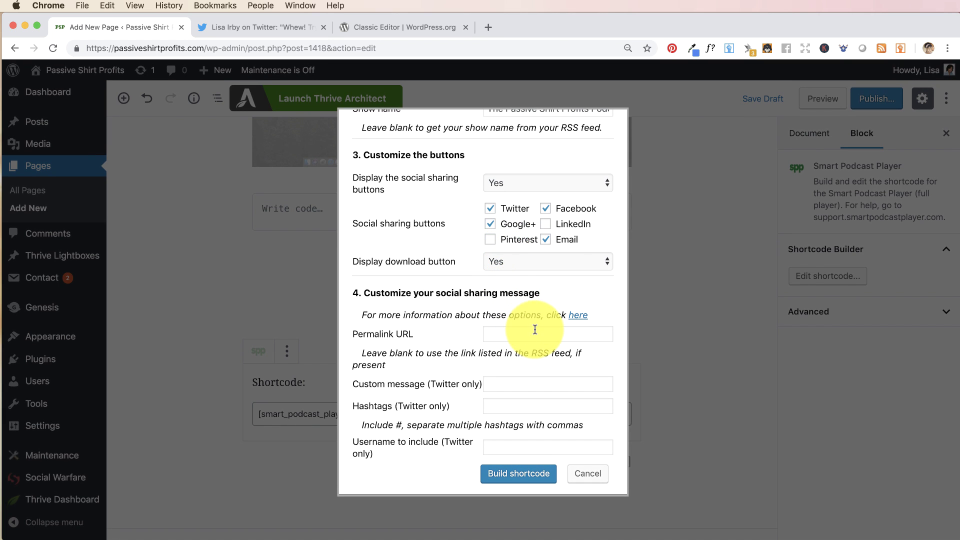
{"action": "left_click", "coordinate": [588, 473]}
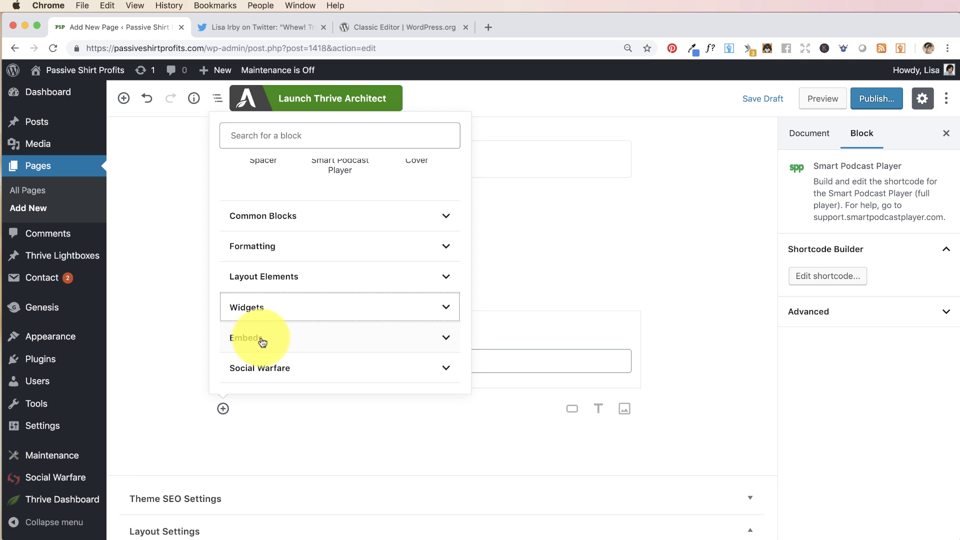
- Look through the available Embeds blocks and close the block list without inserting any
{"action": "left_click", "coordinate": [446, 342]}
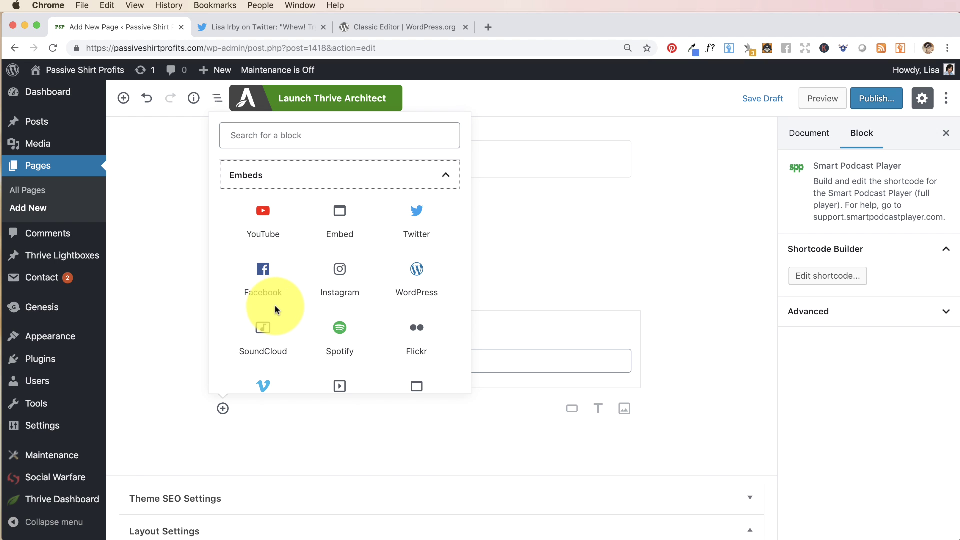
{"action": "scroll", "coordinate": [275, 304], "scroll_direction": "down", "scroll_amount": 2}
{"action": "left_click", "coordinate": [747, 358]}
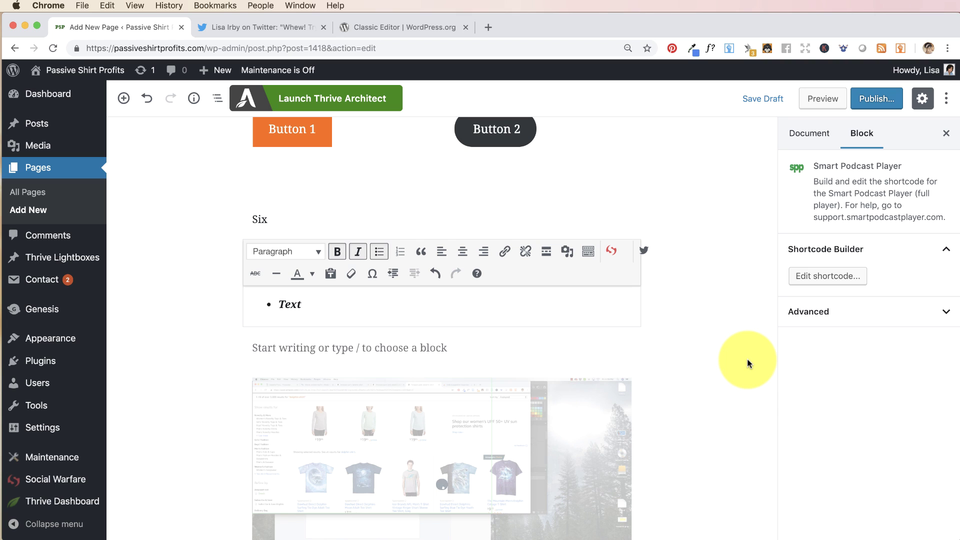
- Select the empty paragraph block between the Classic block and the image
{"action": "left_click", "coordinate": [550, 353]}
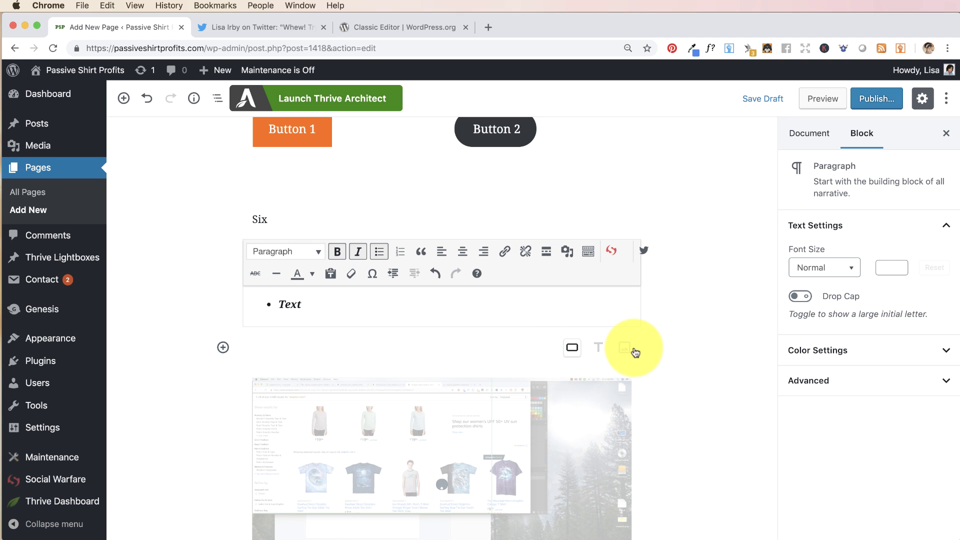